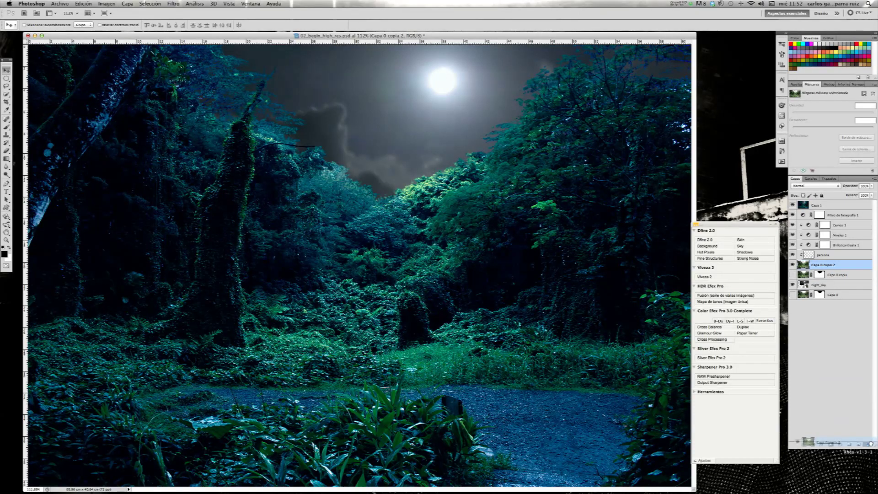
Step: Keep the duplicate photo layer and make Capa 1 the active layer
left_click_drag(871, 443, 823, 266)
left_click(832, 207)
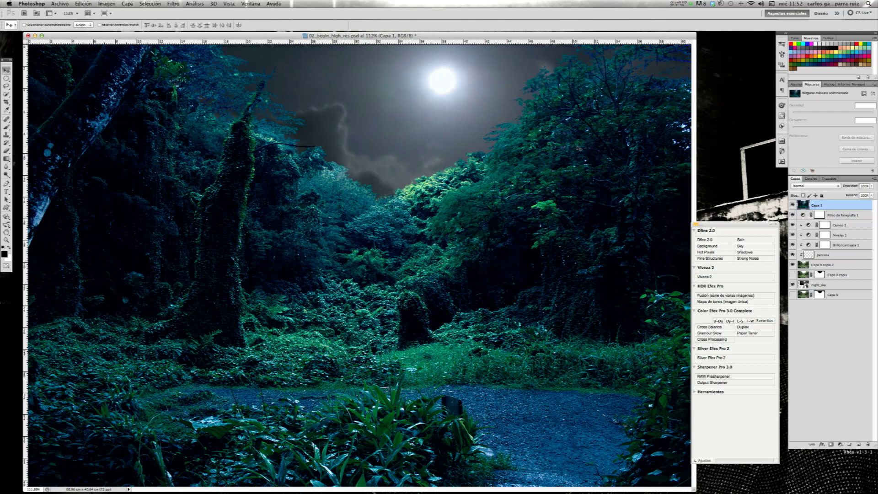
Step: Apply a 2-pixel Paso alto filter to Capa 1 and blend it in Superponer mode
left_click(176, 4)
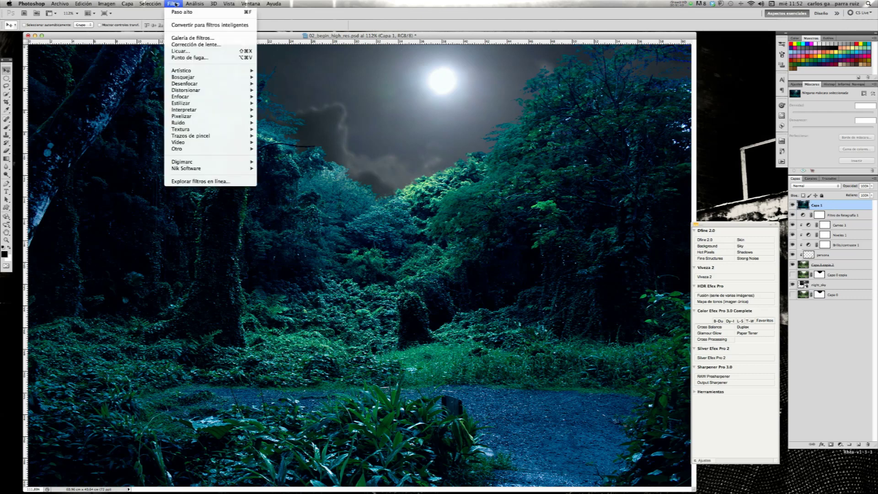
mouse_move(206, 149)
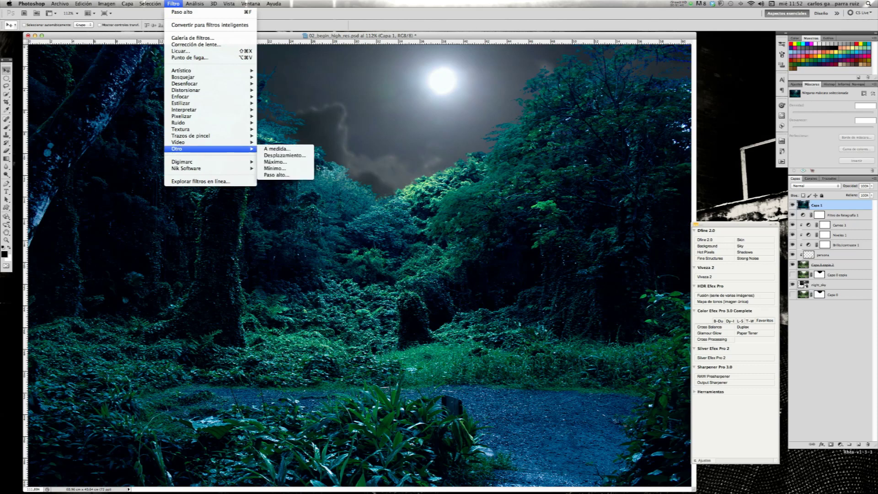
left_click(306, 178)
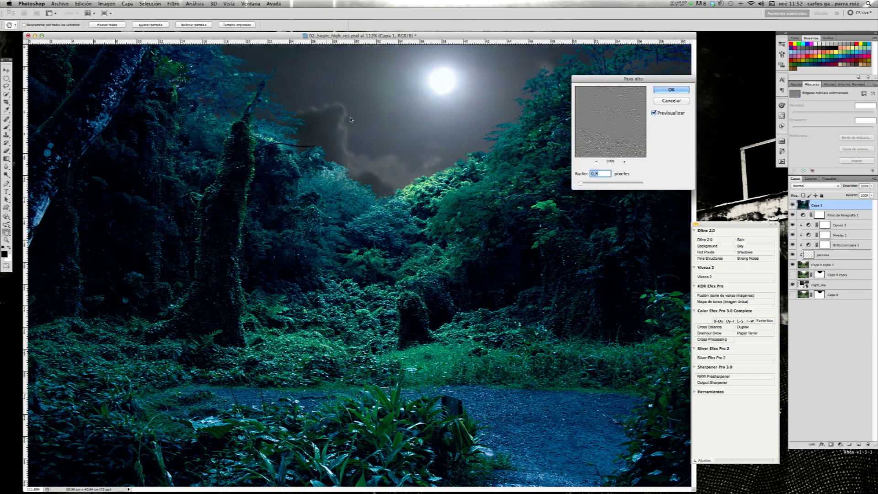
type("2")
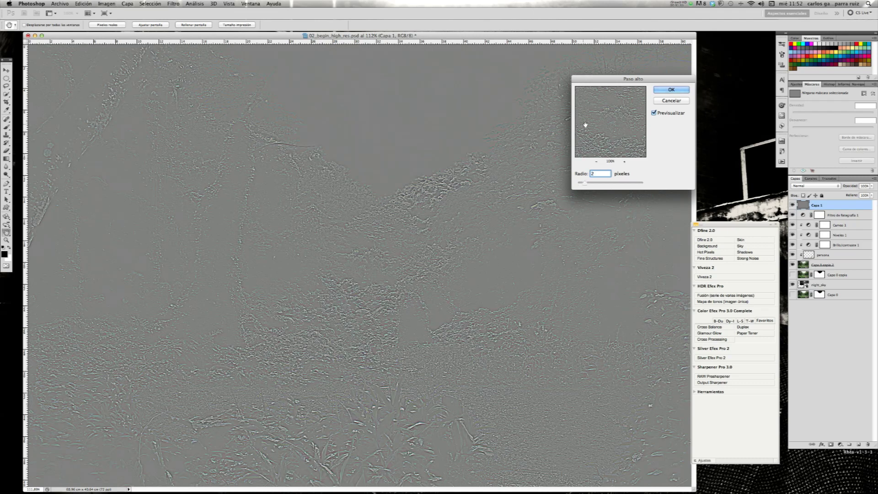
left_click(670, 90)
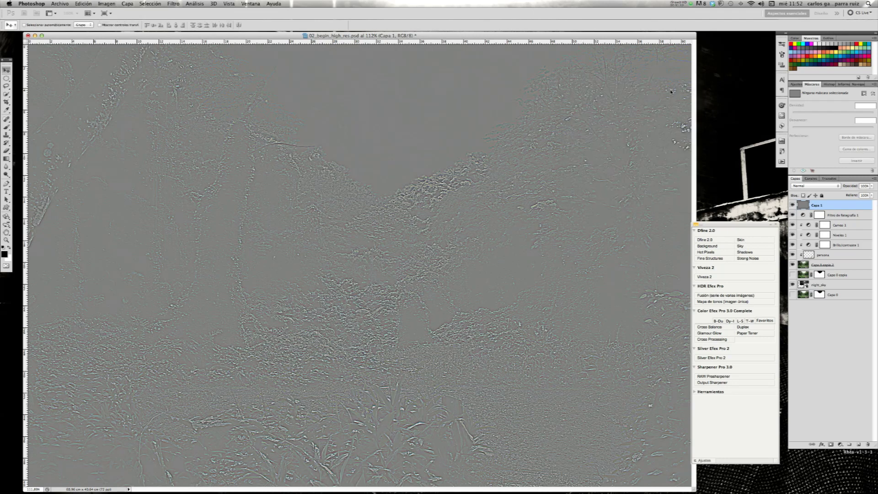
left_click(833, 186)
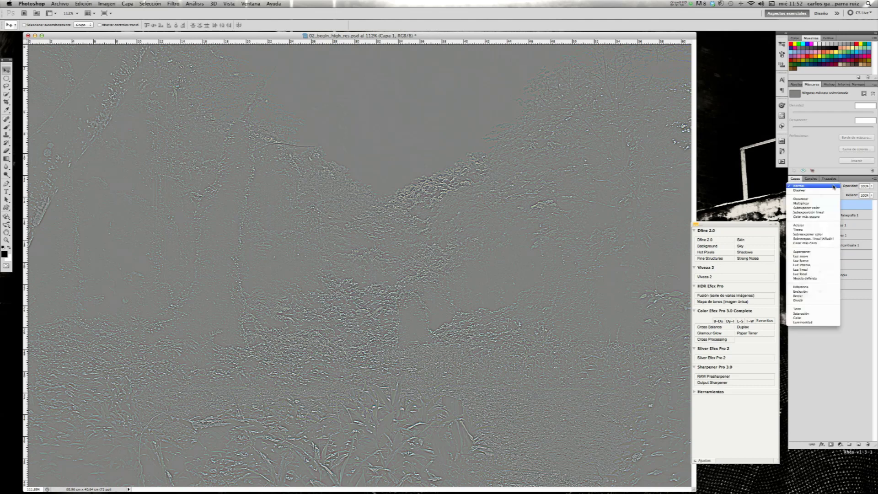
left_click(826, 252)
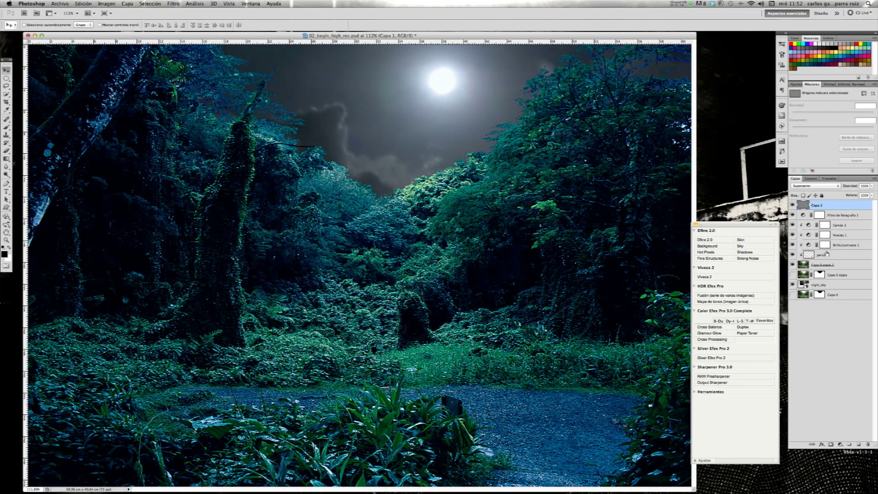
Step: Mask Capa 1 with a full-height top-to-bottom gradient, redrawing it until the fade looks right
left_click(832, 445)
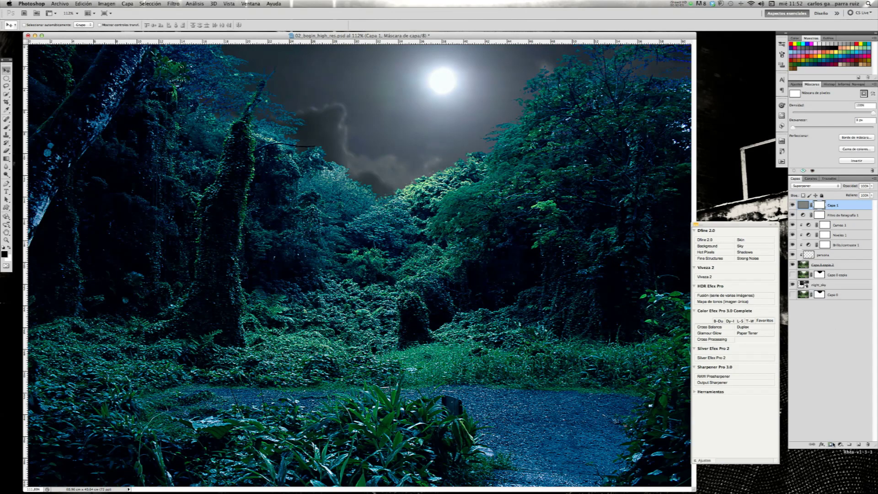
left_click(7, 158)
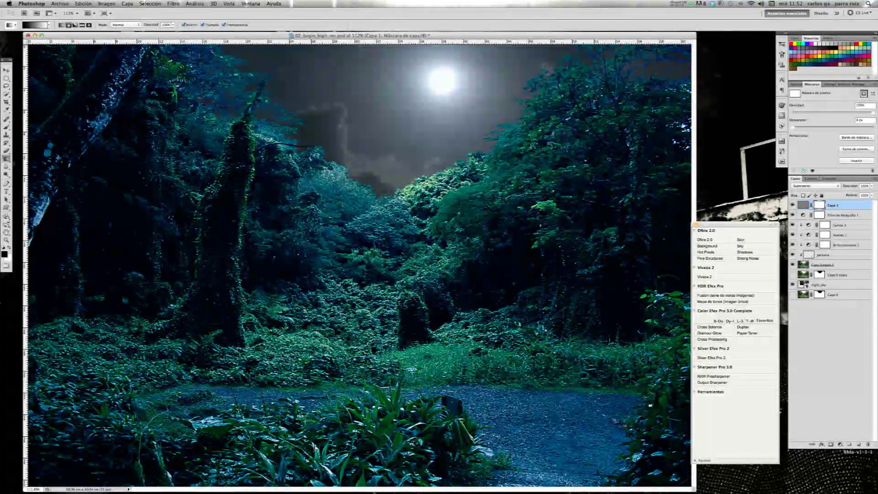
left_click_drag(361, 46, 366, 488)
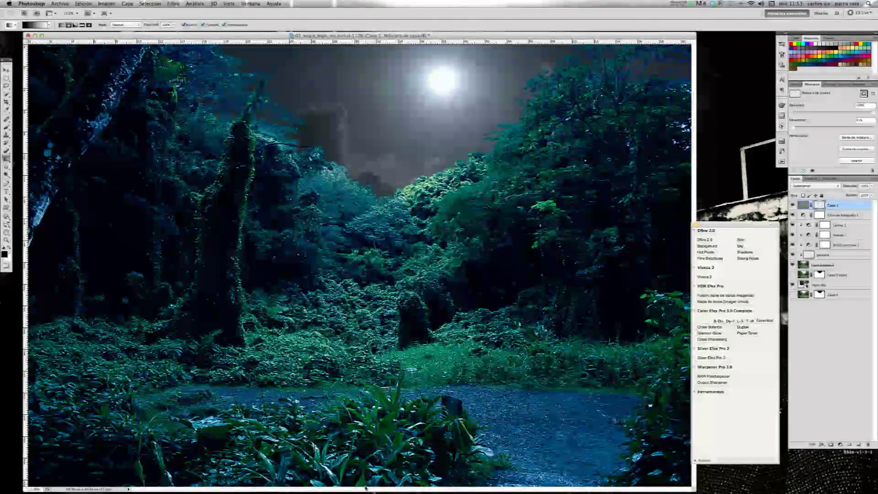
key("ctrl+z")
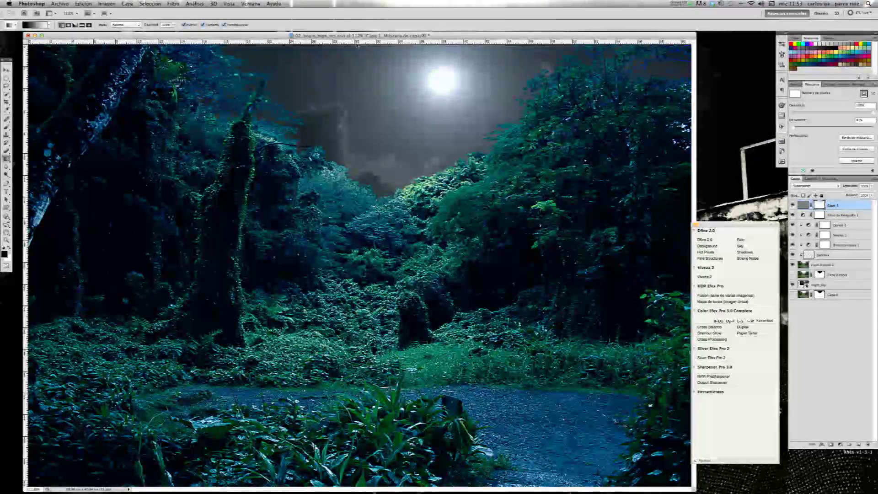
left_click_drag(355, 110, 355, 281)
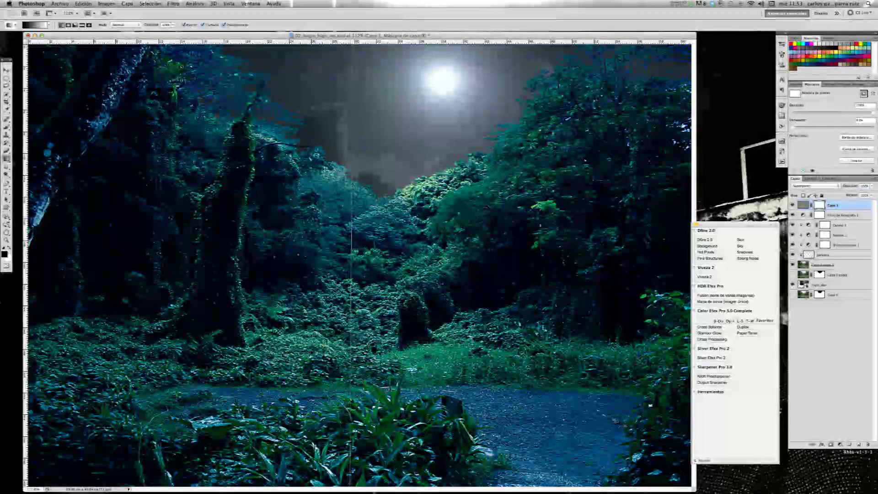
left_click_drag(351, 395, 351, 389)
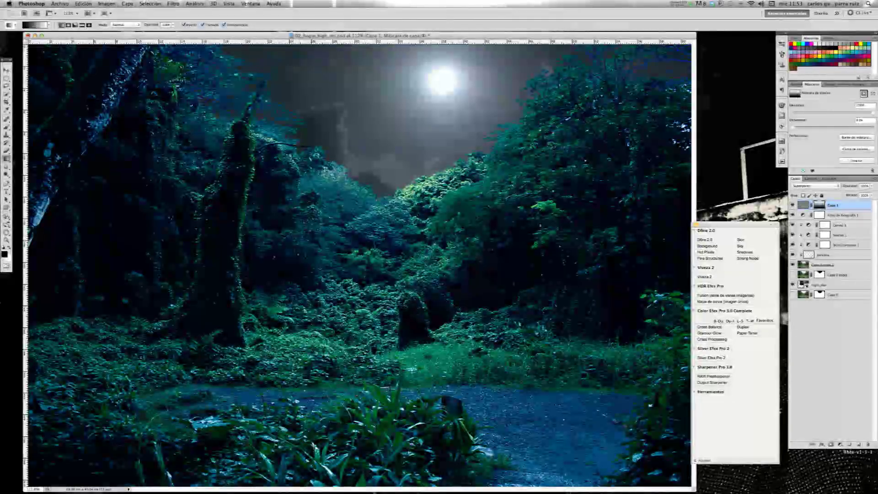
key("ctrl+z")
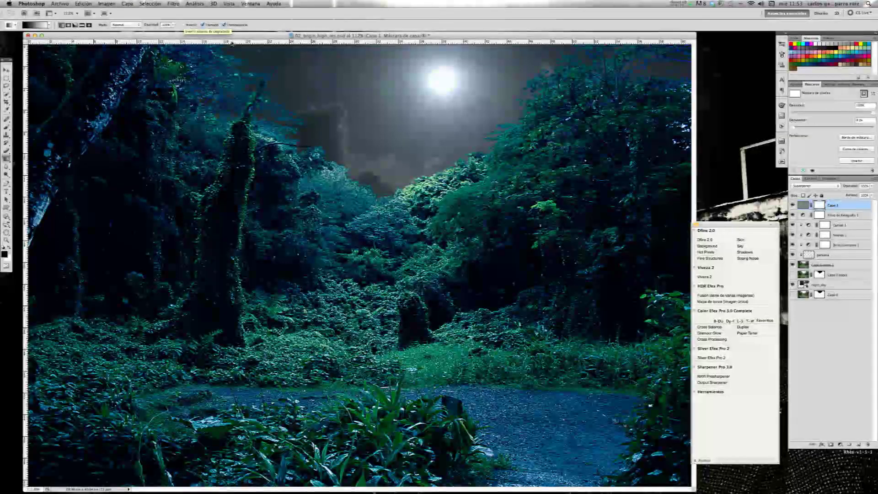
left_click_drag(342, 45, 343, 483)
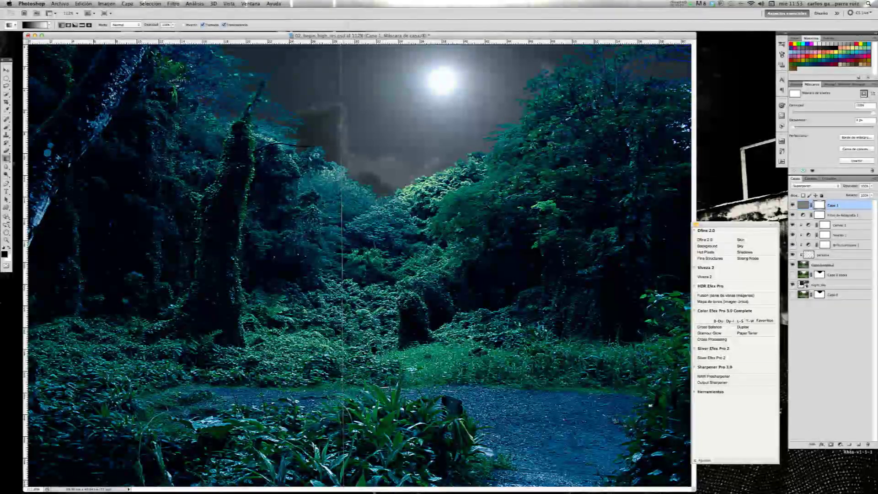
left_click_drag(342, 484, 342, 484)
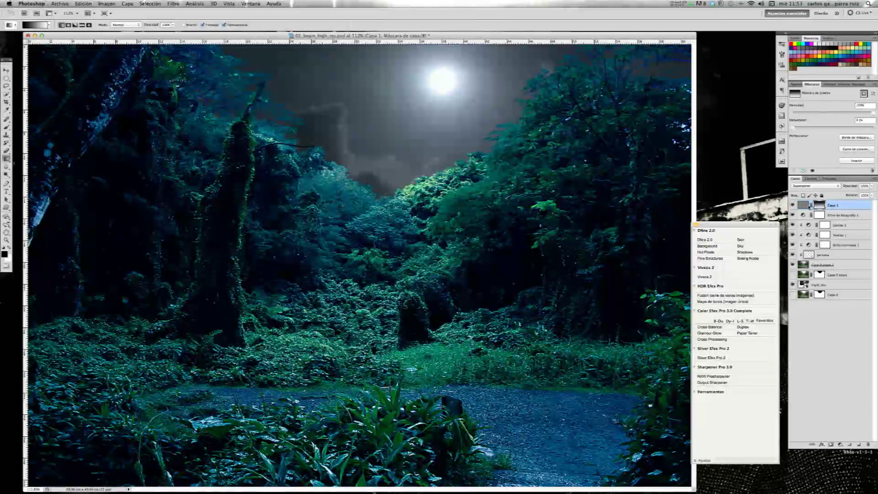
Step: Set up a 95 px white brush at about 1% flow for painting Capa 1's mask
left_click(6, 126)
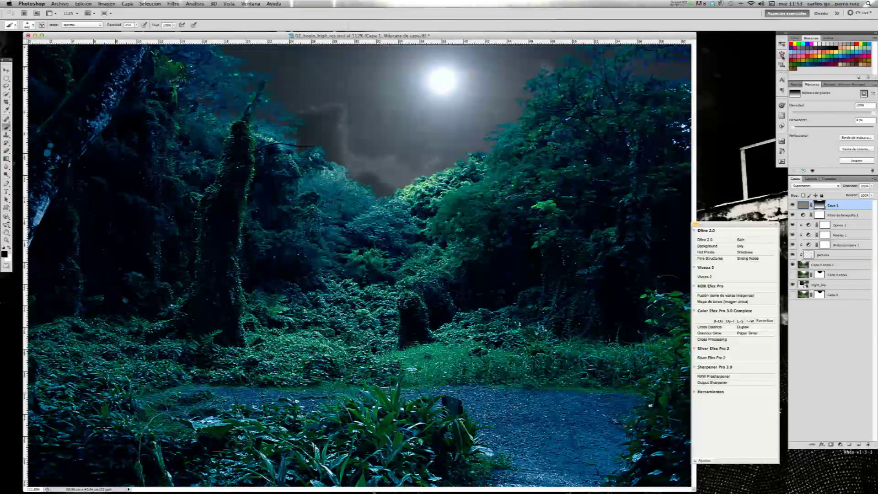
left_click(782, 54)
left_click(699, 54)
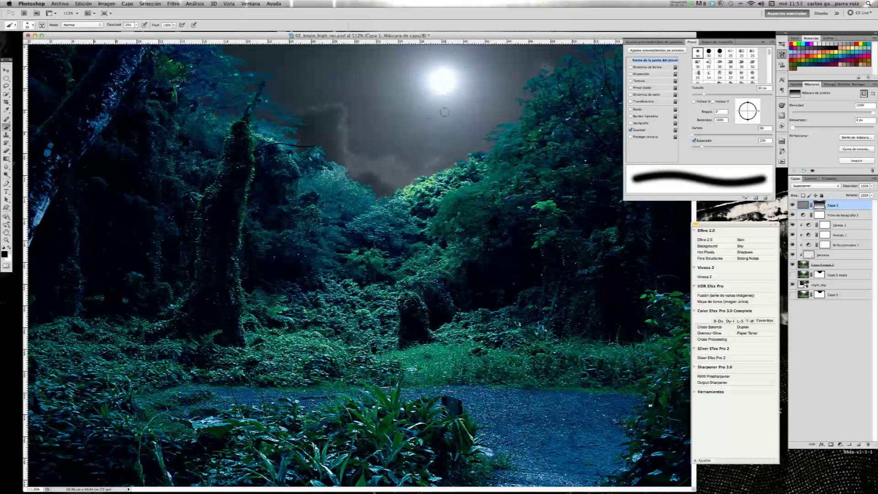
left_click_drag(704, 94, 719, 94)
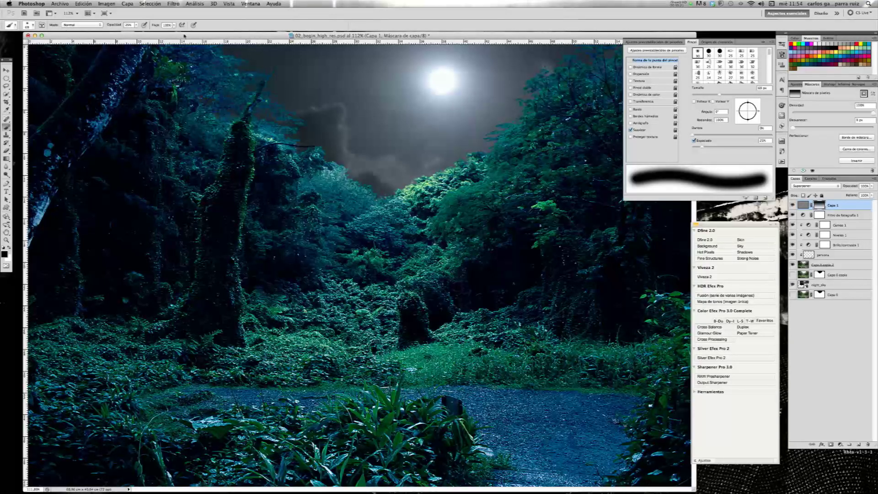
left_click(174, 25)
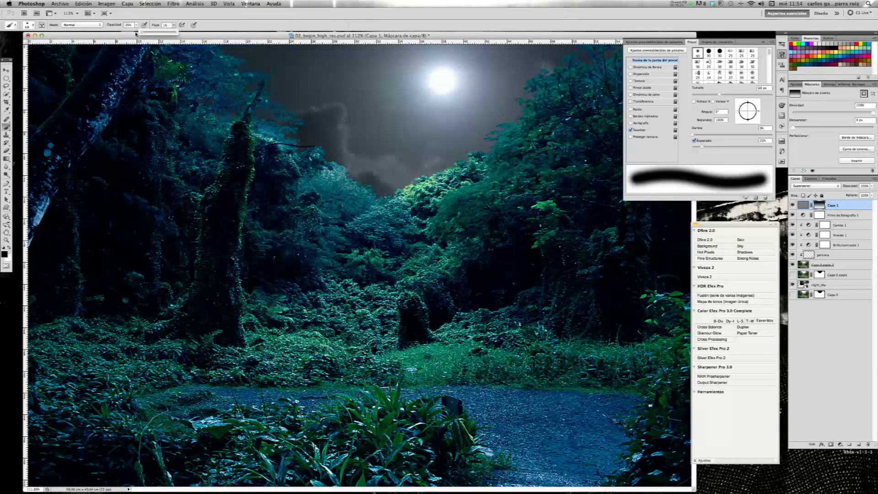
left_click(292, 34)
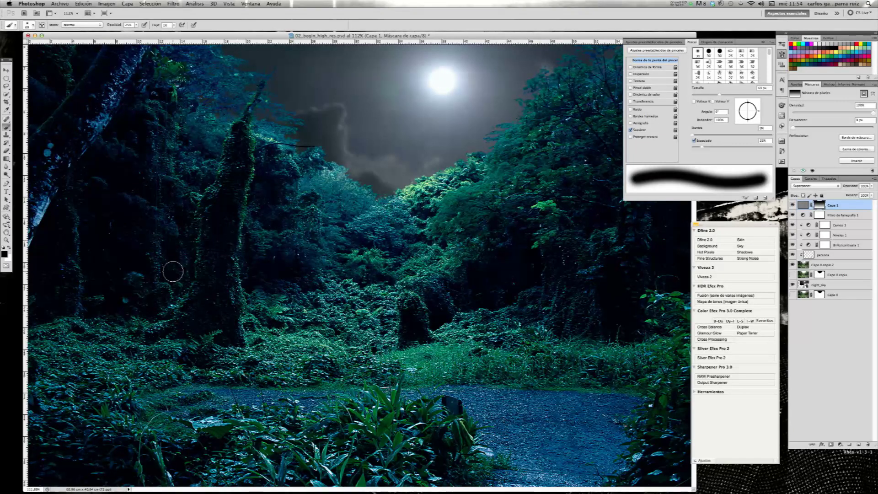
key("x")
left_click_drag(175, 26, 180, 33)
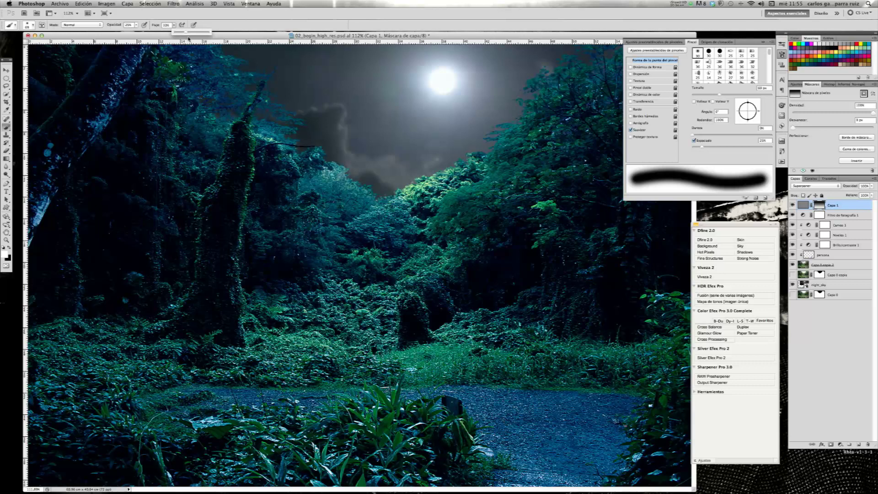
left_click(532, 102)
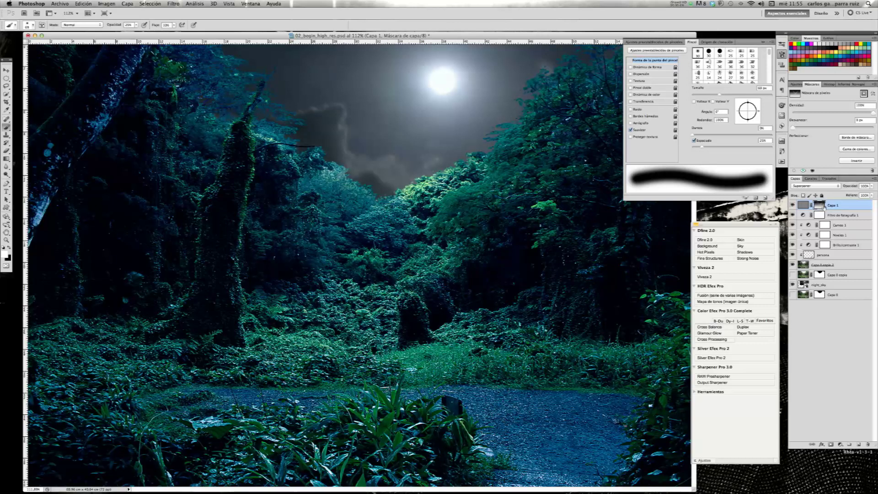
Step: Toggle Capa 1's mask off and on, then view the mask on its own
left_click(820, 205, "shift")
left_click(821, 206, "shift")
left_click(822, 206, "alt")
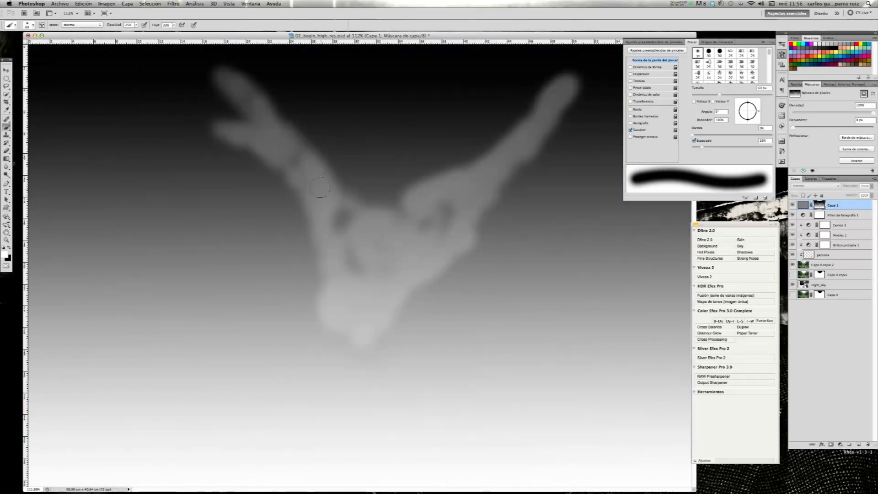
Step: Return to the colour composite, compare Capa 1 hidden and shown, then select Curvas 1
left_click(820, 206, "alt")
left_click(793, 206)
left_click(793, 206)
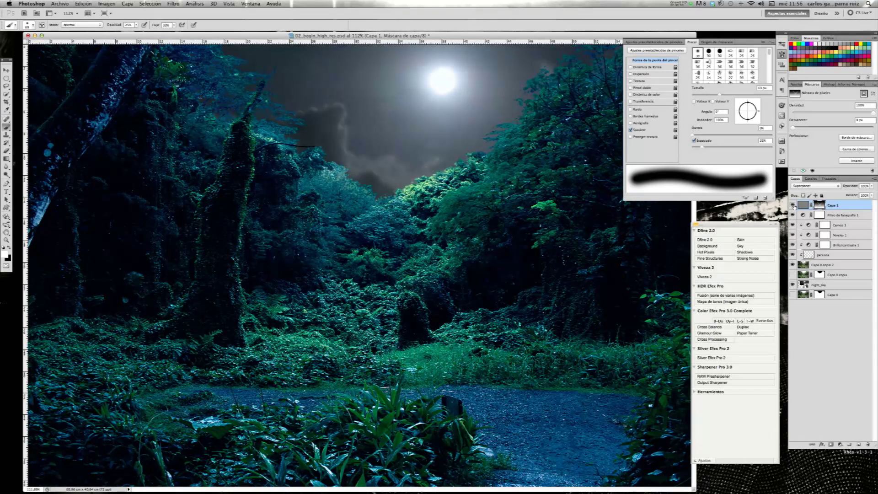
left_click(793, 206)
left_click(793, 205)
left_click(793, 206)
left_click(725, 212)
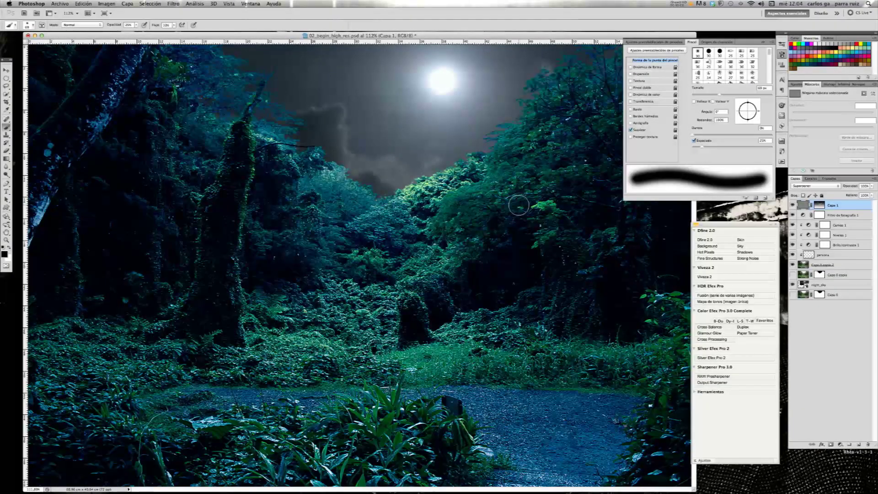
left_click(853, 228)
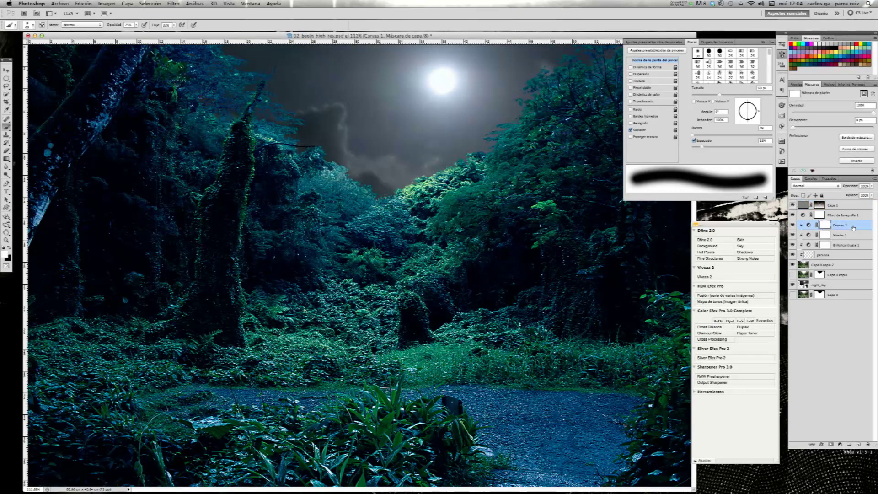
Step: Add a Tono/saturación layer with saturation -28, clipped to the layer below
left_click(840, 444)
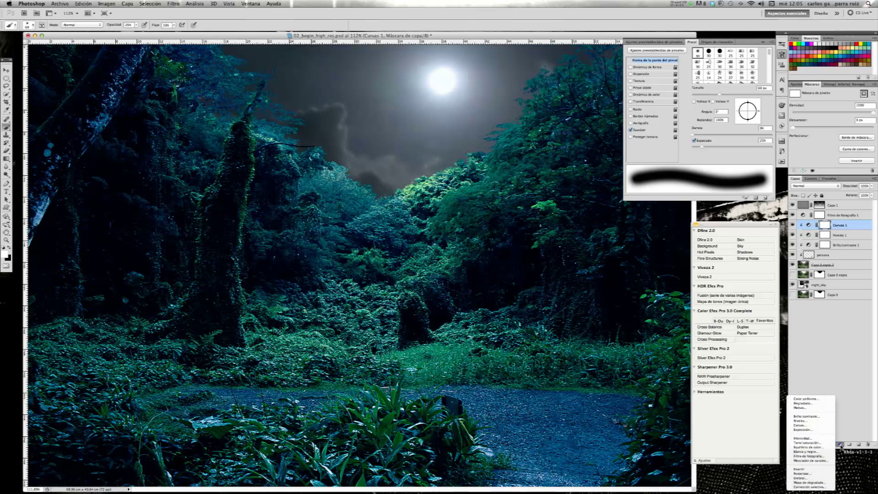
left_click(811, 444)
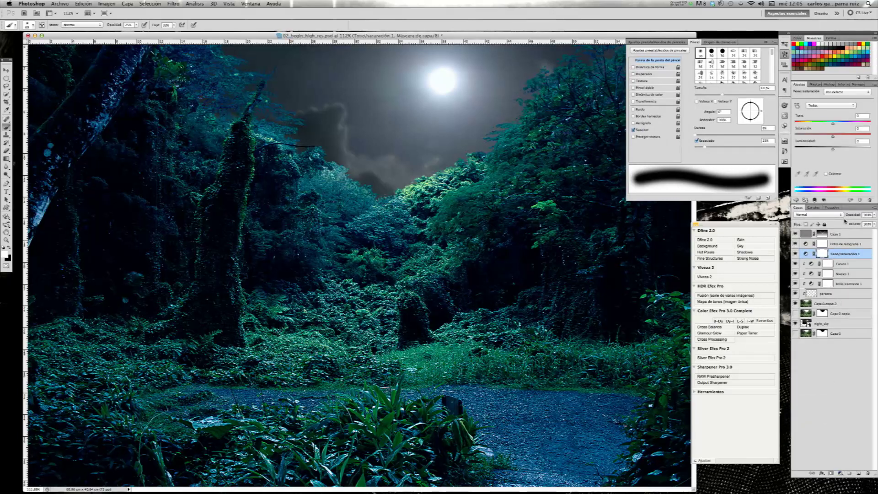
left_click_drag(832, 137, 820, 138)
left_click(844, 259, "alt")
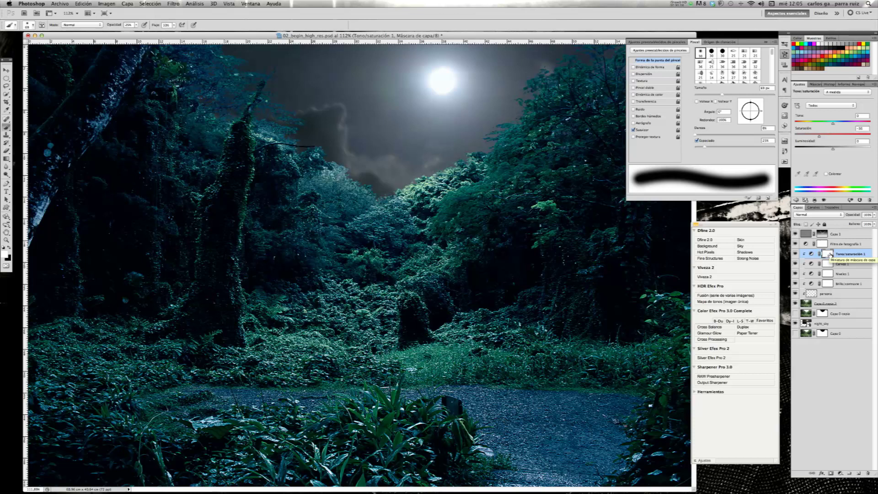
left_click(7, 158)
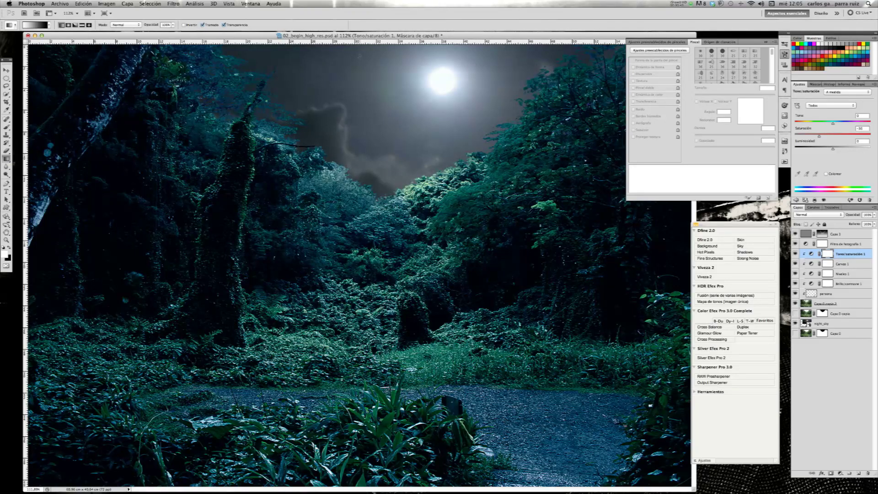
Step: Fade the Tono/saturación 1 mask top-to-bottom and compare the adjustment hidden and shown
left_click_drag(367, 46, 366, 487)
left_click(795, 254)
left_click(795, 253)
left_click(796, 254)
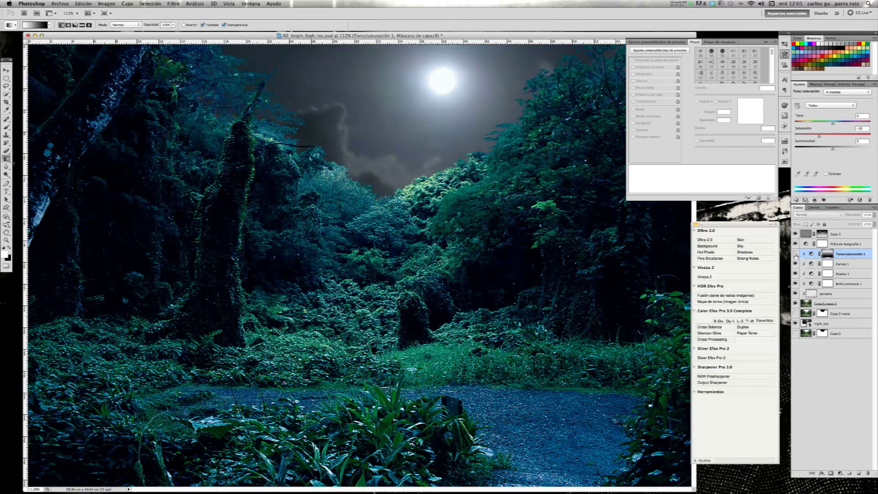
left_click(795, 254)
left_click(795, 255)
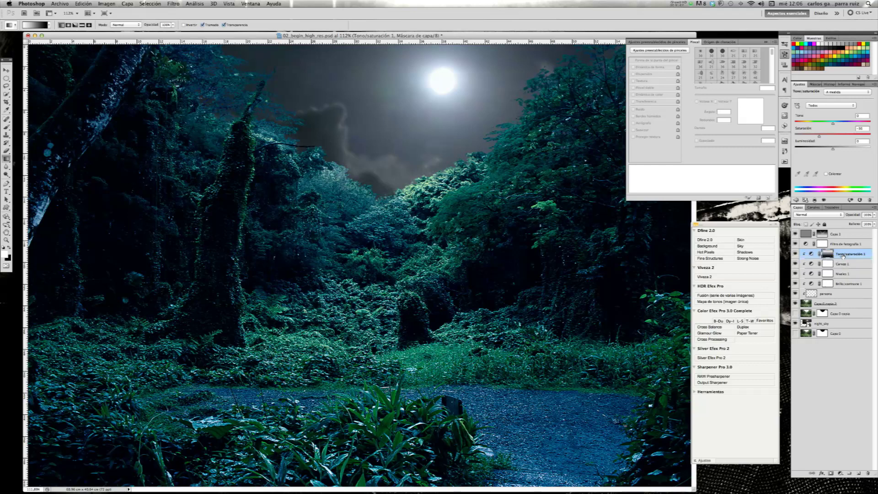
left_click(840, 472)
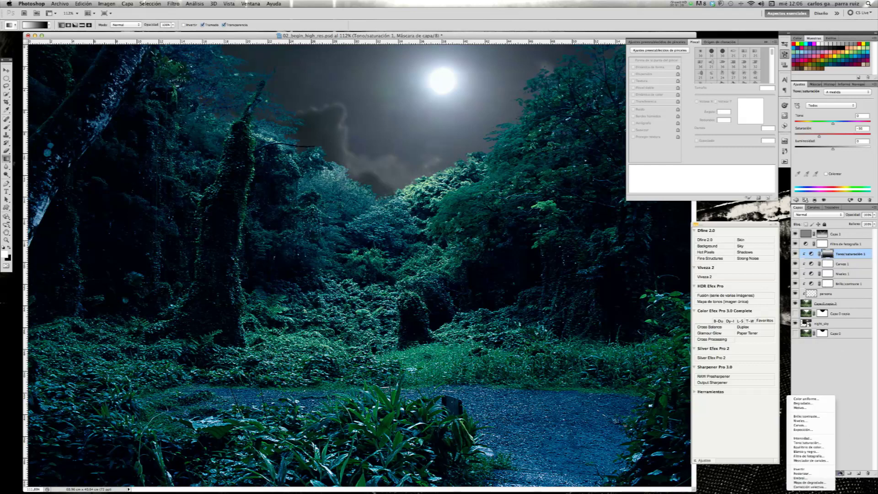
Step: Add a Relleno de color fill layer in green 7dbf93
left_click(818, 399)
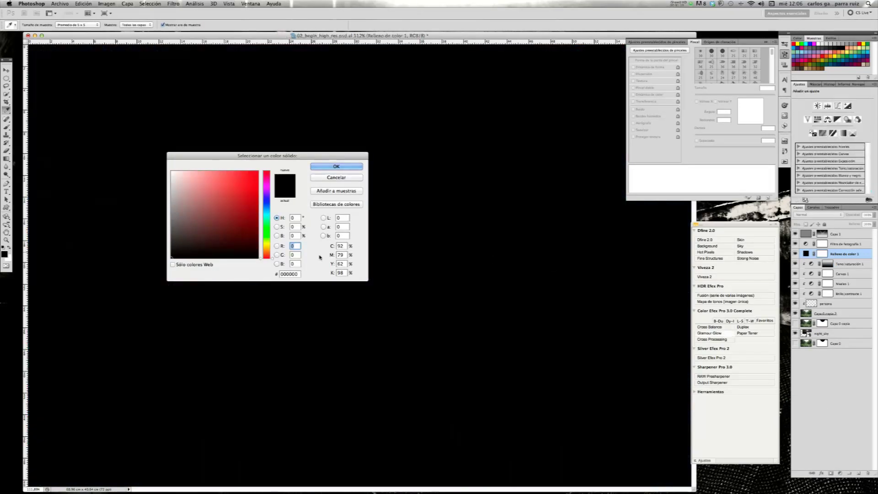
left_click(298, 273)
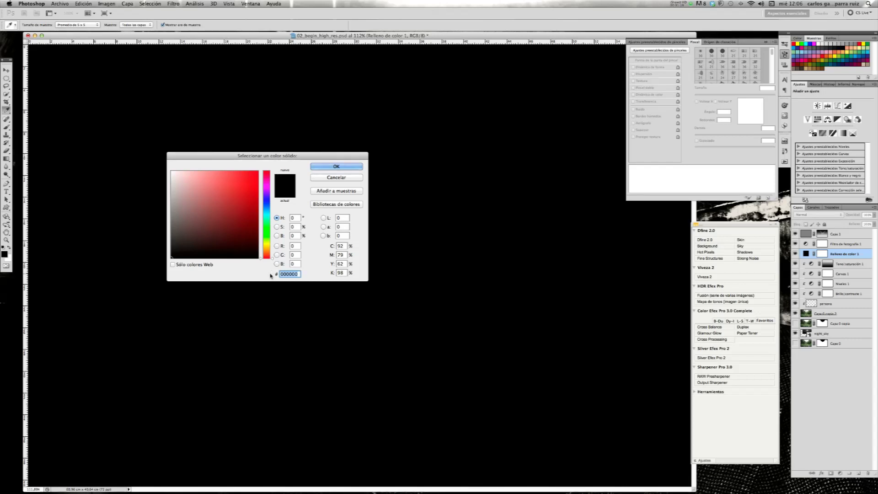
type("7d")
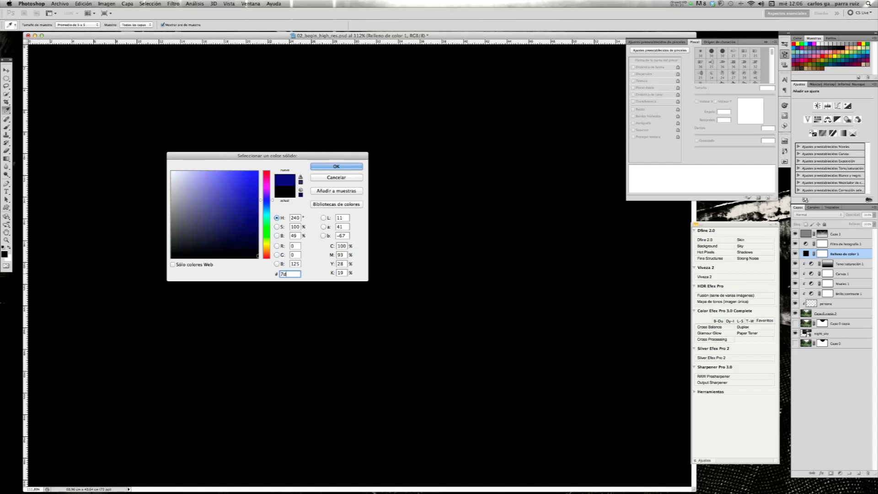
type("bf9")
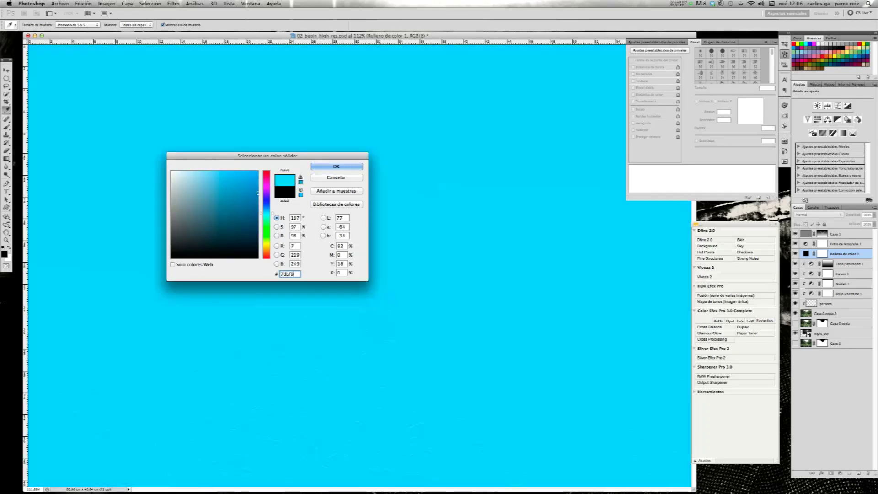
type("3")
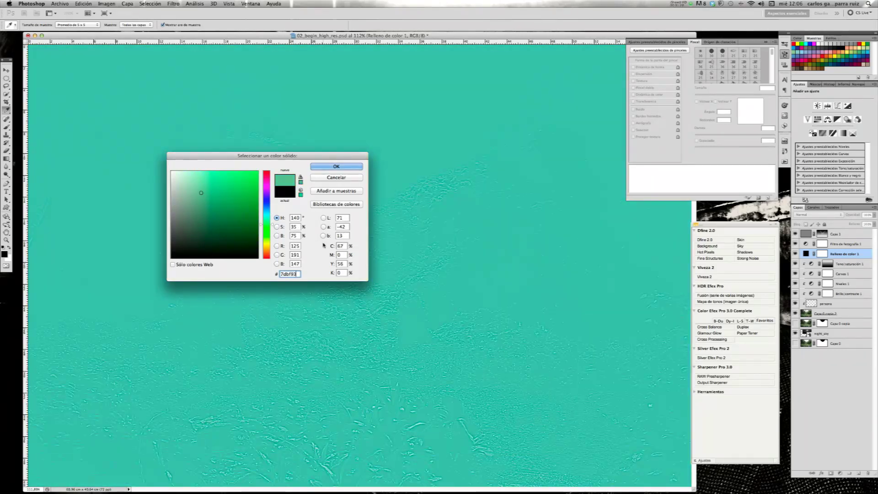
left_click(345, 168)
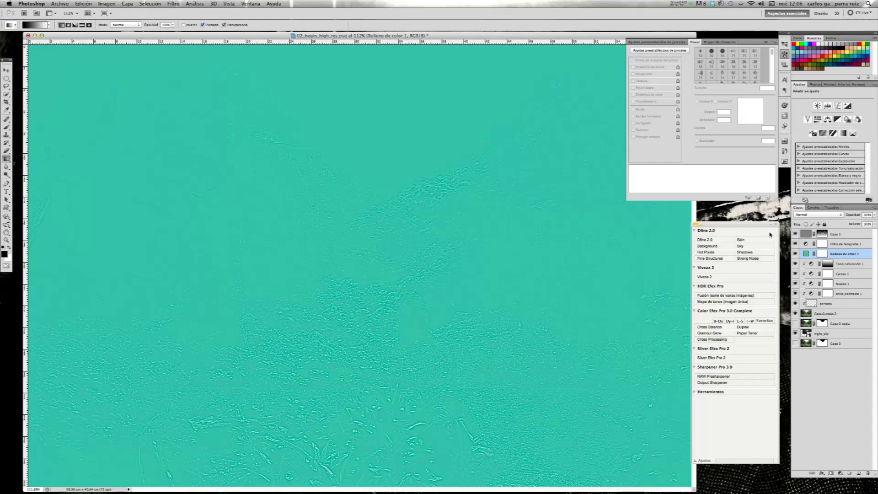
left_click(819, 215)
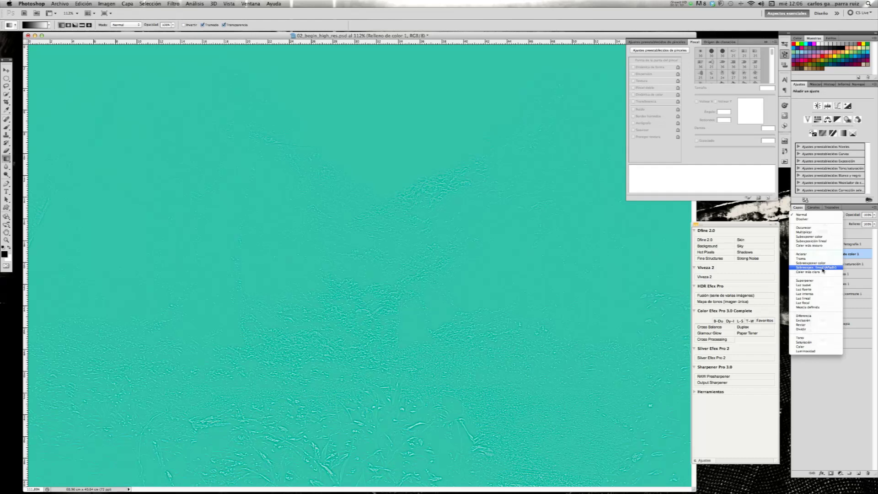
Step: Blend the fill layer in Sobreexpos. lineal (Añadir) and target its mask
left_click(823, 268)
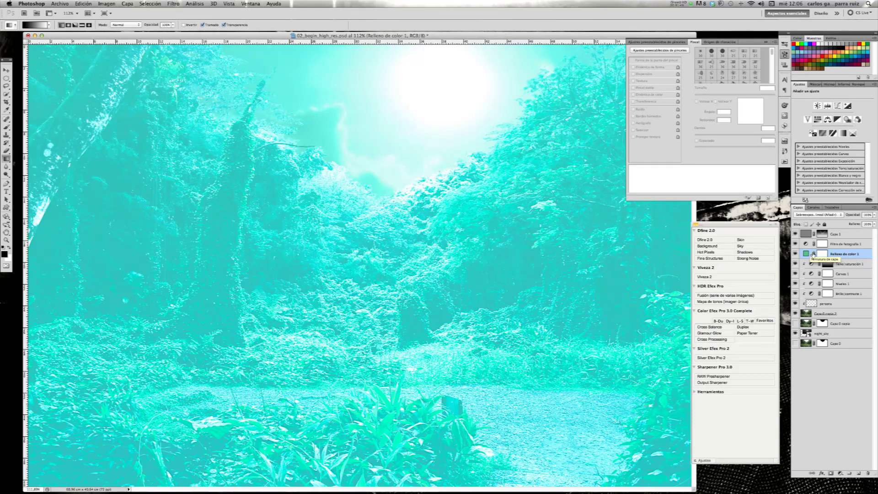
left_click(823, 254)
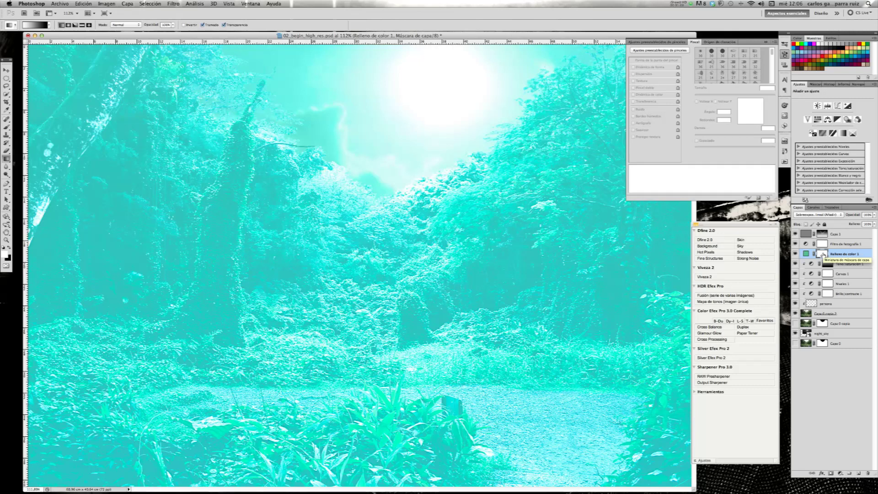
Step: Fill the Relleno de color 1 mask with the black background colour
key("shift+F5")
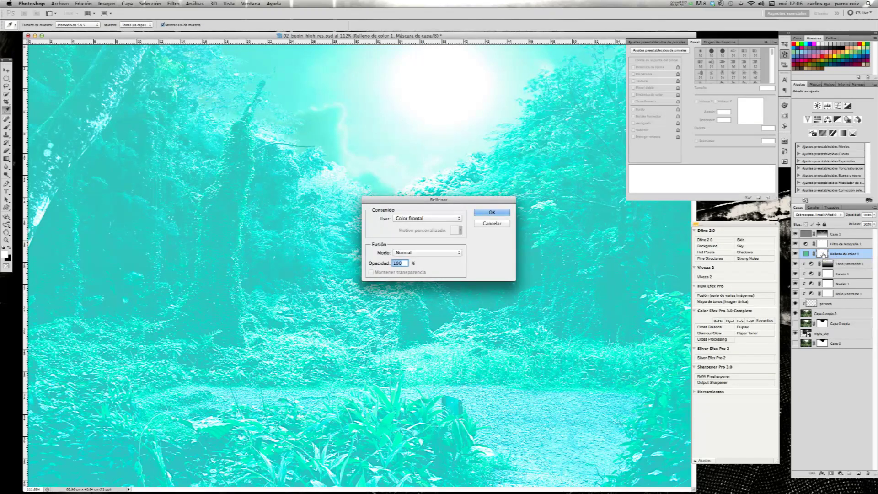
left_click(426, 218)
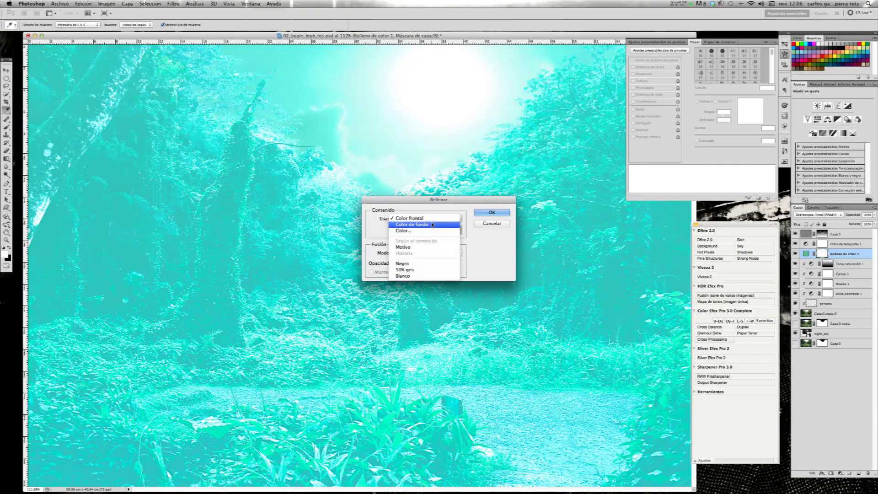
left_click(426, 225)
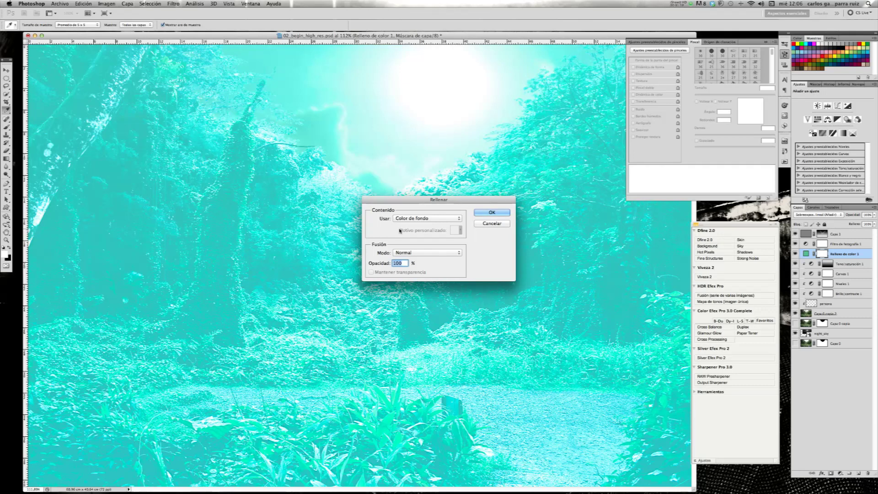
left_click(490, 213)
key("g")
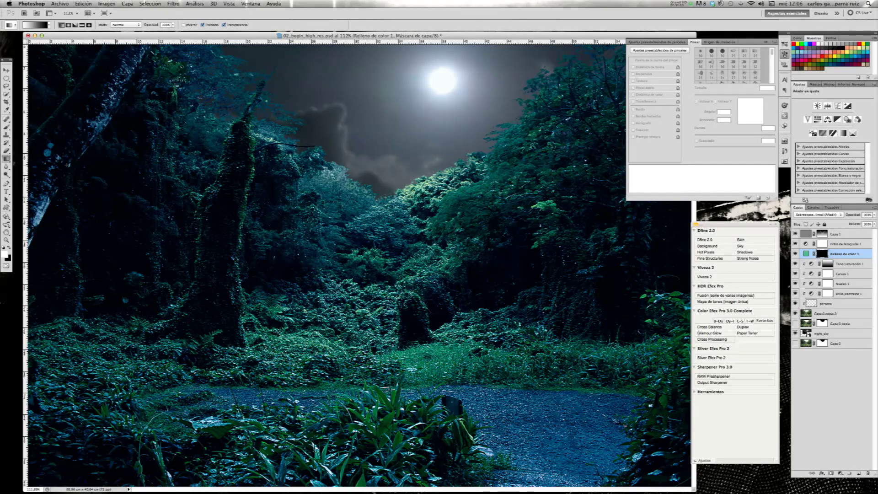
left_click(7, 127)
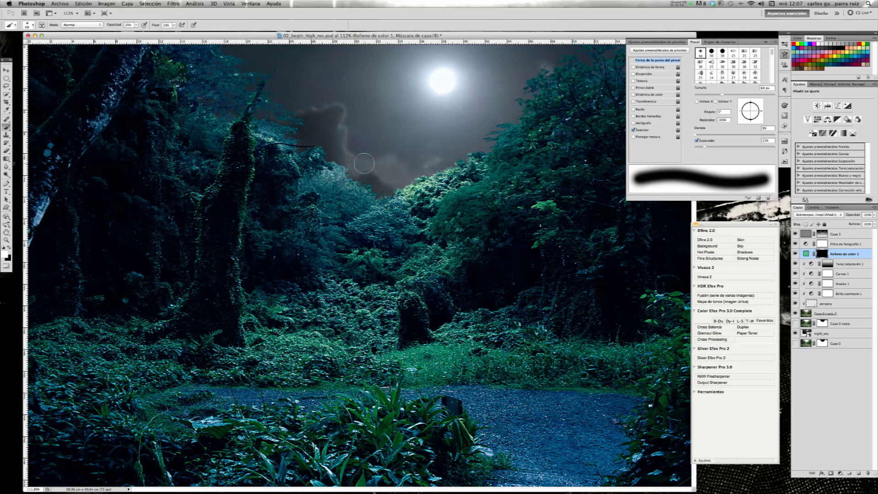
Step: Zoom in on the treeline and change the Relleno de color 1 fill to pale yellow-green d5e9c0
left_click(6, 240)
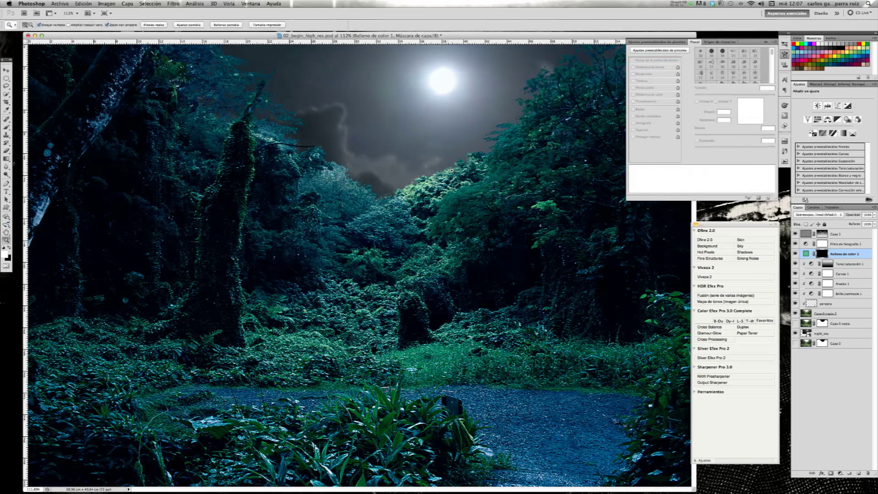
left_click_drag(457, 168, 479, 172)
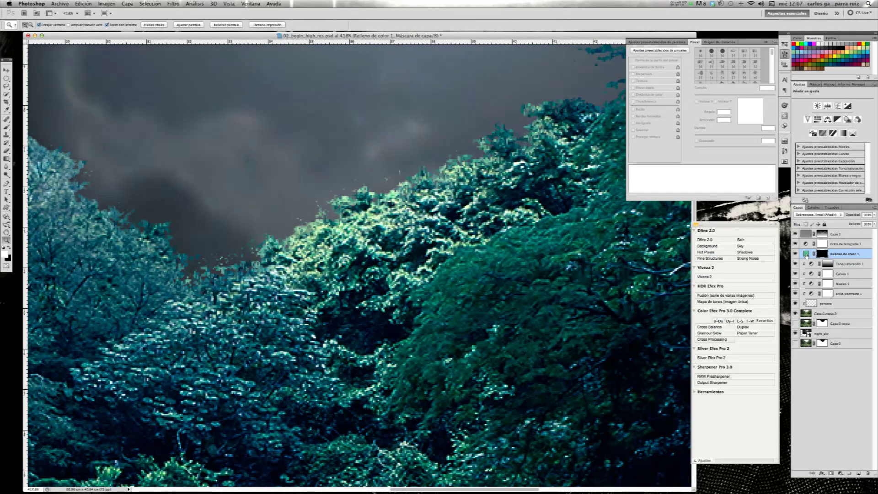
left_click(806, 254)
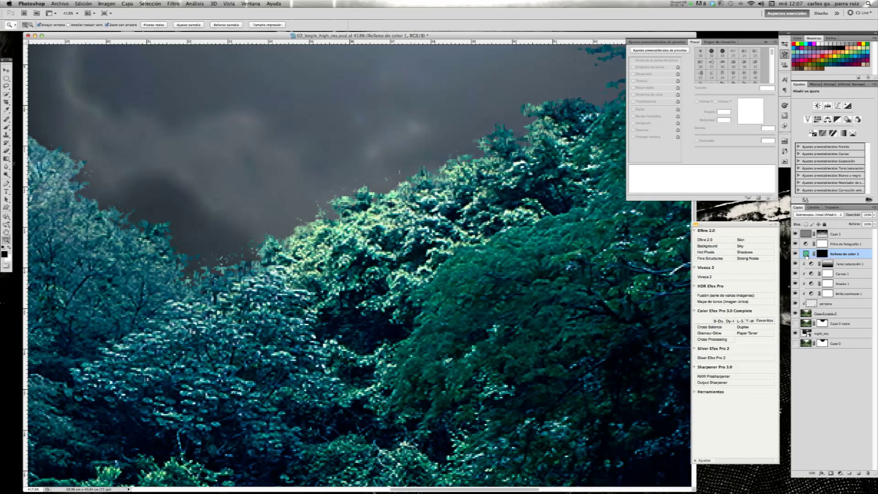
double_click(806, 255)
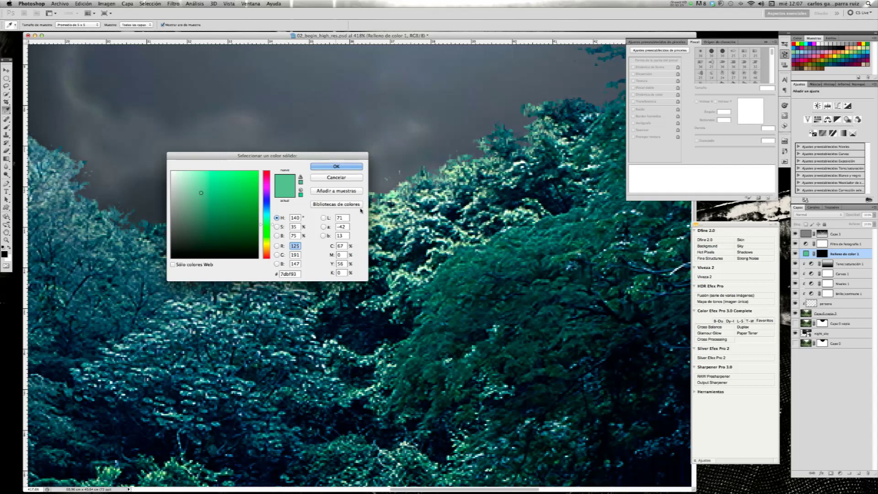
left_click(445, 193)
left_click(446, 192)
left_click(445, 193)
left_click(186, 179)
left_click(186, 179)
left_click_drag(270, 224, 269, 238)
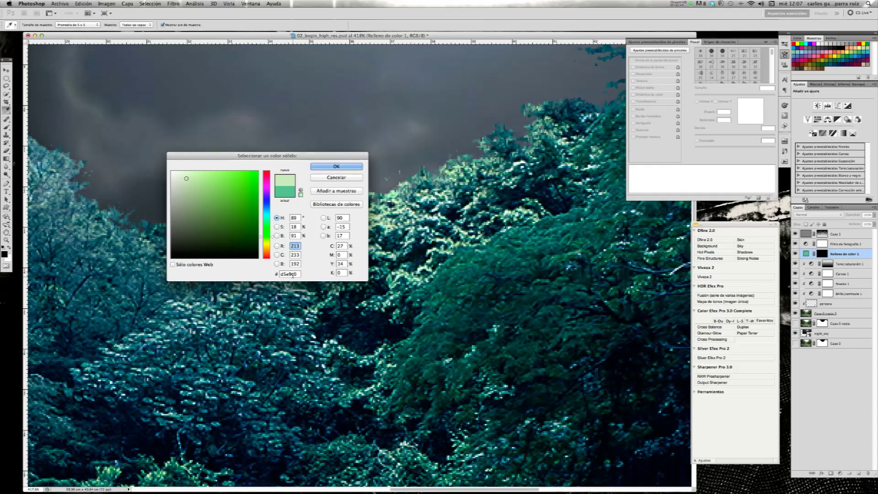
left_click(350, 167)
key("z")
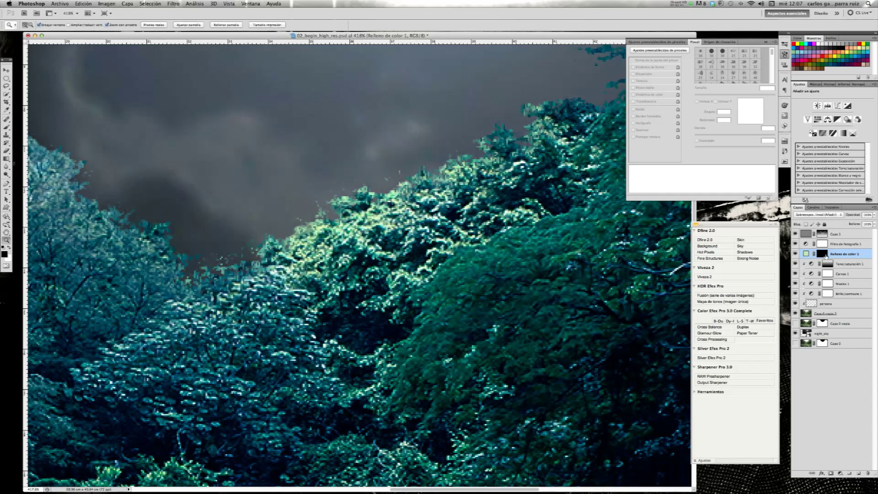
Step: Target the fill layer's mask and pick the Brush tool with the 17 px preset
left_click(826, 257)
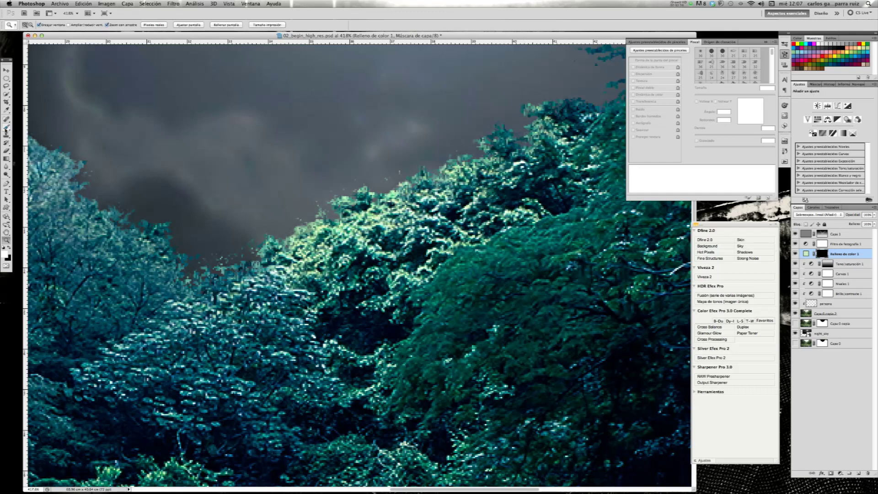
left_click(6, 127)
scroll(748, 79, "down", 2)
scroll(748, 79, "down", 1)
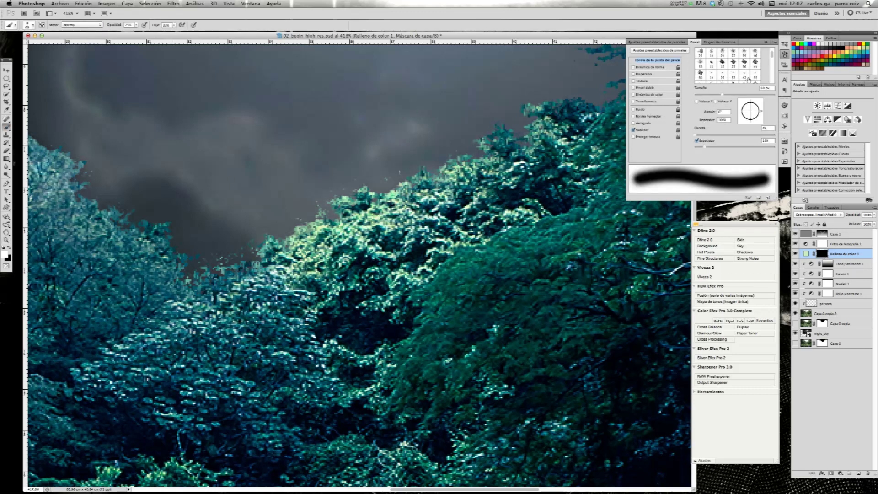
left_click(723, 64)
left_click(733, 63)
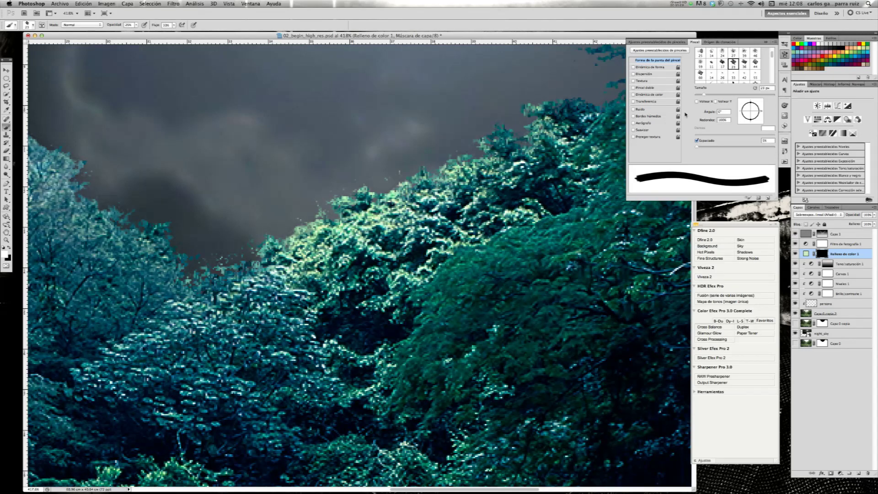
left_click(744, 63)
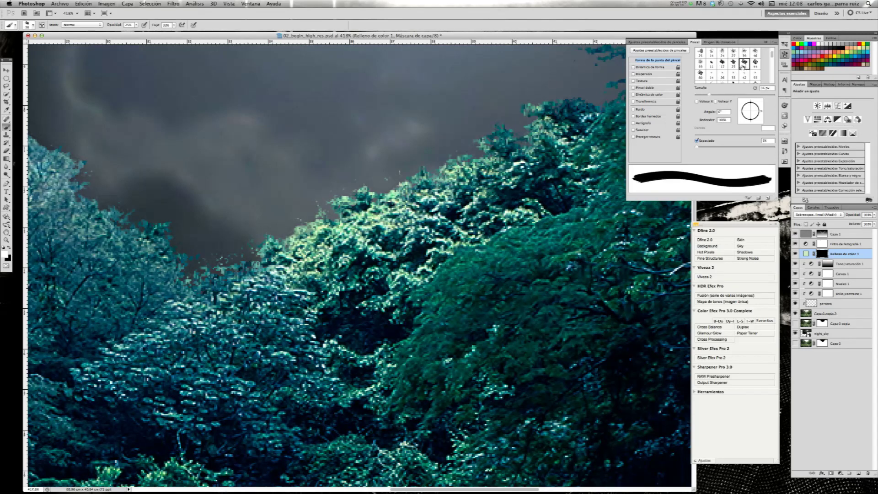
scroll(727, 68, "down", 2)
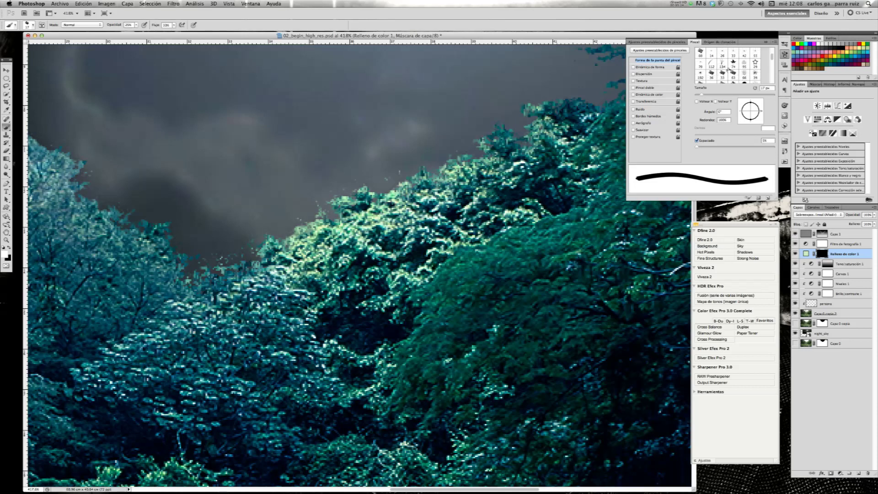
scroll(727, 69, "up", 1)
left_click(724, 61)
scroll(725, 60, "up", 1)
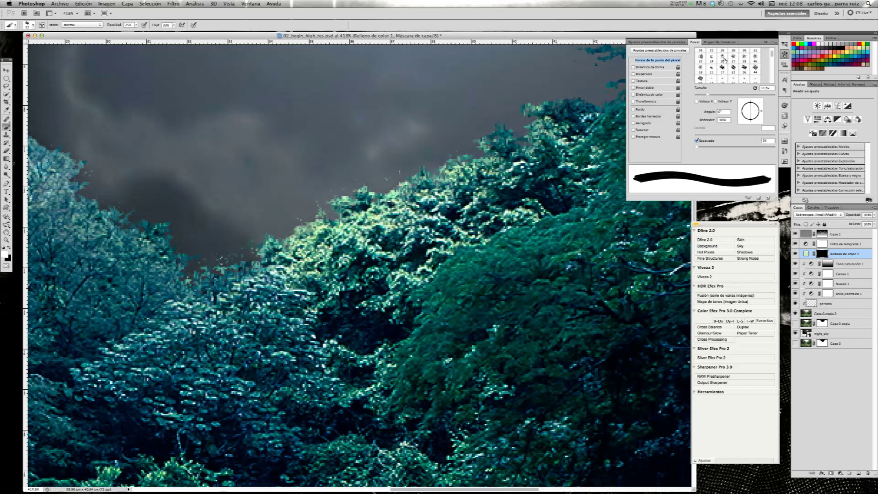
left_click(723, 68)
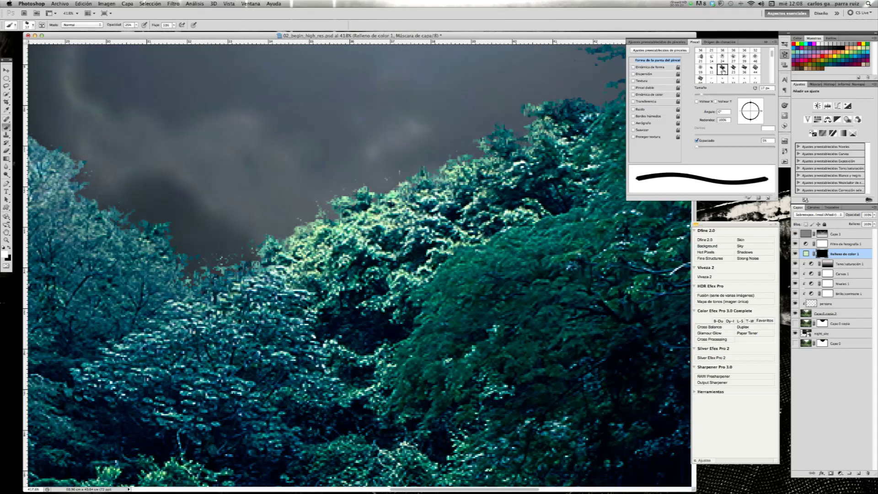
Step: Turn off Dinámica de forma so brush size ignores pen pressure, and collapse the Brush panel
left_click(650, 68)
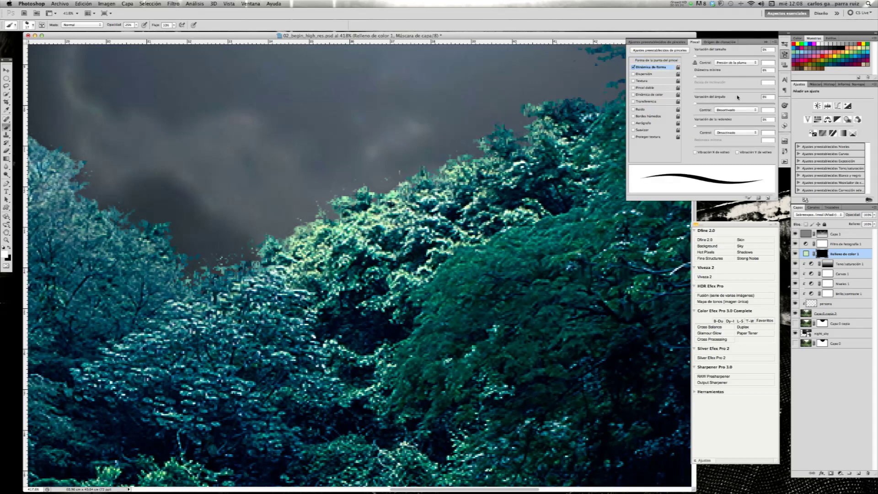
left_click(634, 67)
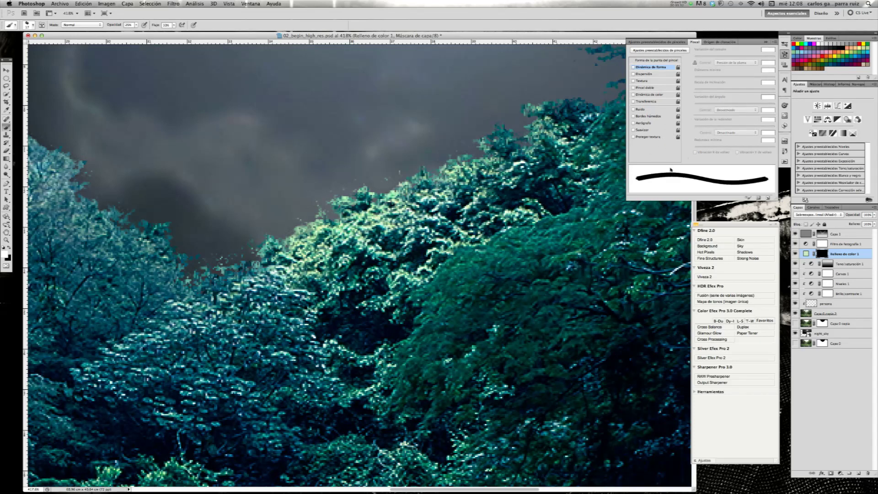
left_click(765, 42)
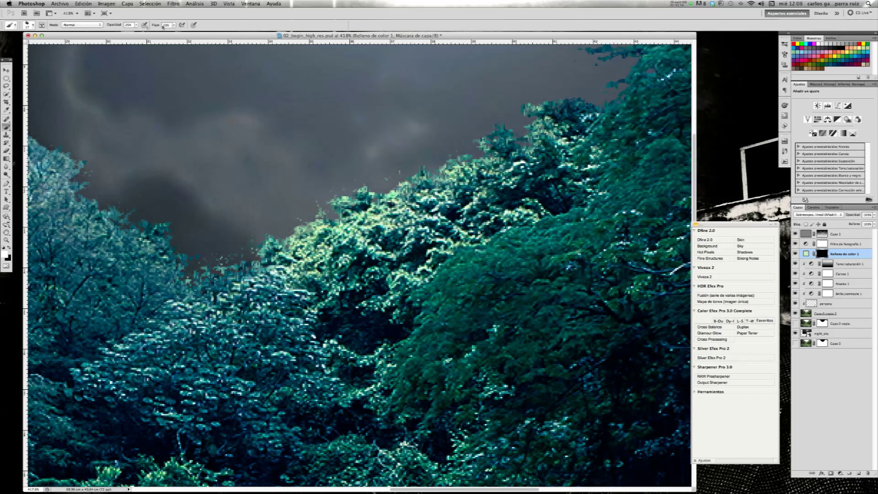
Step: Raise brush opacity from 25% to 36% and review the brush tip shape
left_click_drag(135, 26, 144, 34)
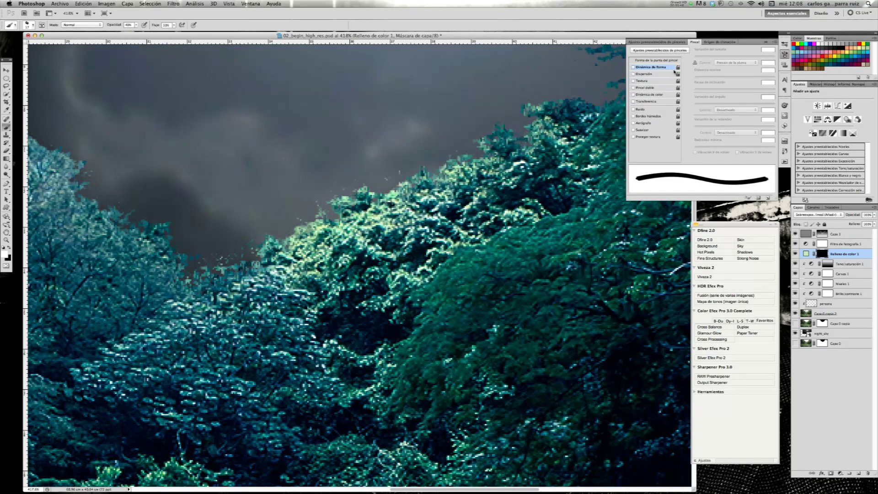
left_click(658, 60)
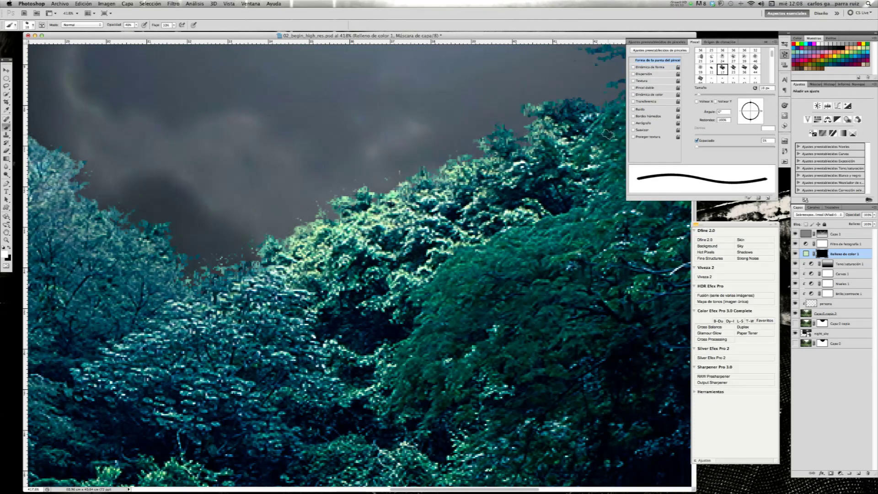
left_click(802, 168)
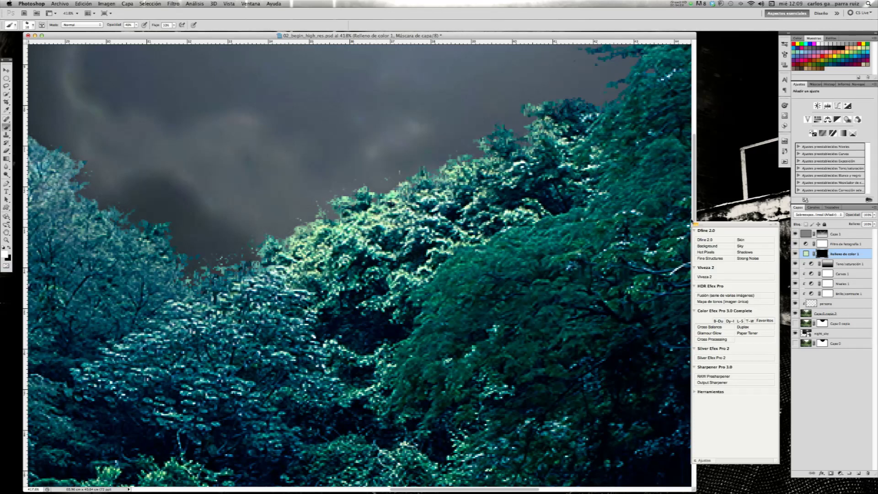
Step: Lower the brush flow and paint a faint stroke brightening a small foliage patch on the mask
left_click_drag(540, 129, 568, 138)
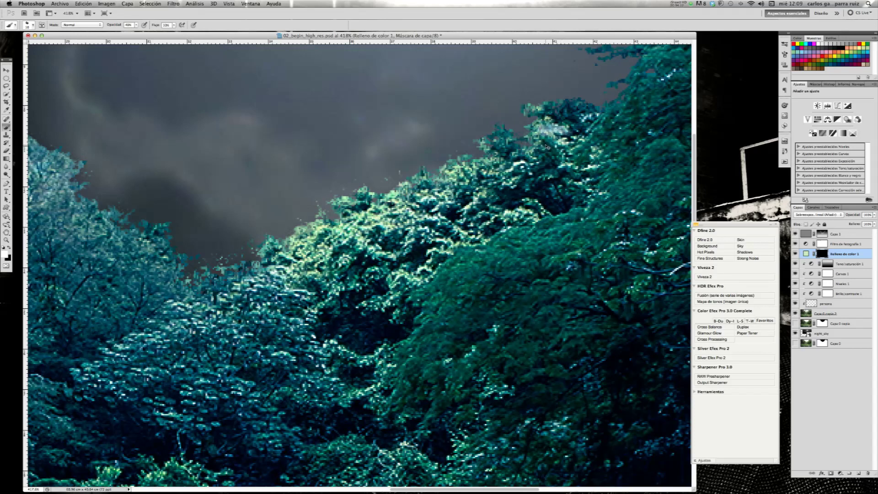
key("ctrl+z")
left_click(174, 25)
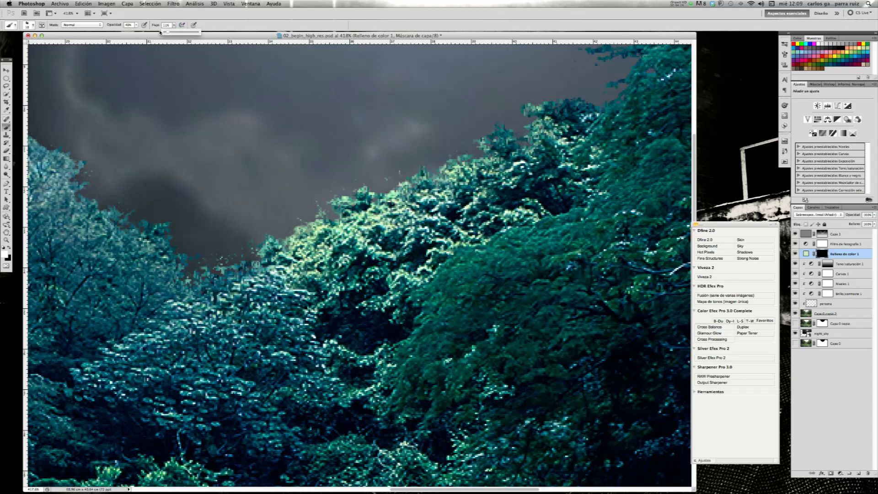
left_click(135, 26)
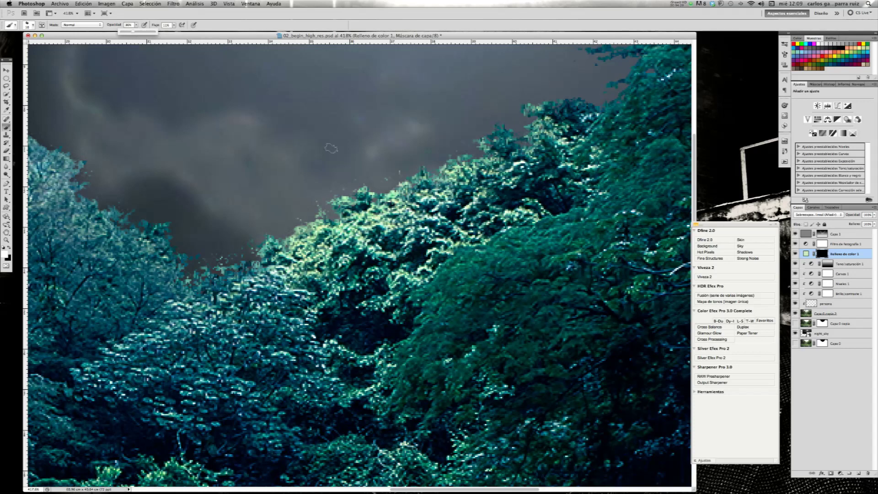
left_click(451, 177)
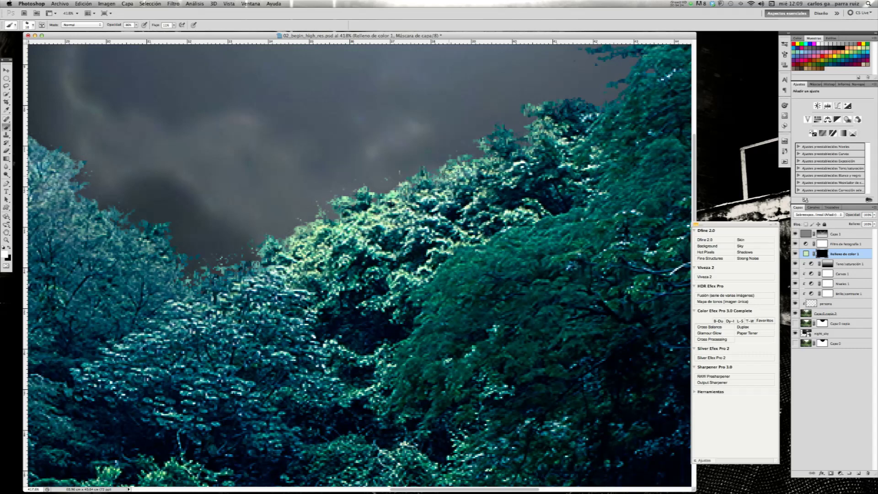
left_click_drag(400, 225, 380, 226)
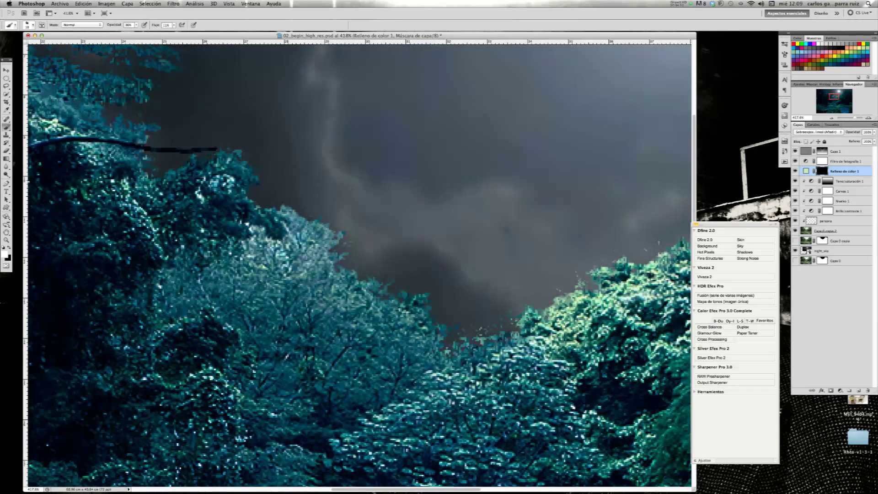
Step: Brush soft white strokes on the mask across the treeline and lower plants, then fit the image
mouse_move(321, 229)
left_mouse_down()
mouse_move(238, 172)
mouse_move(131, 130)
left_mouse_up()
left_click_drag(419, 308, 427, 325)
left_click_drag(563, 320, 531, 325)
mouse_move(425, 75)
left_mouse_down()
mouse_move(418, 110)
mouse_move(295, 263)
mouse_move(119, 334)
left_mouse_up()
left_click_drag(841, 94, 838, 98)
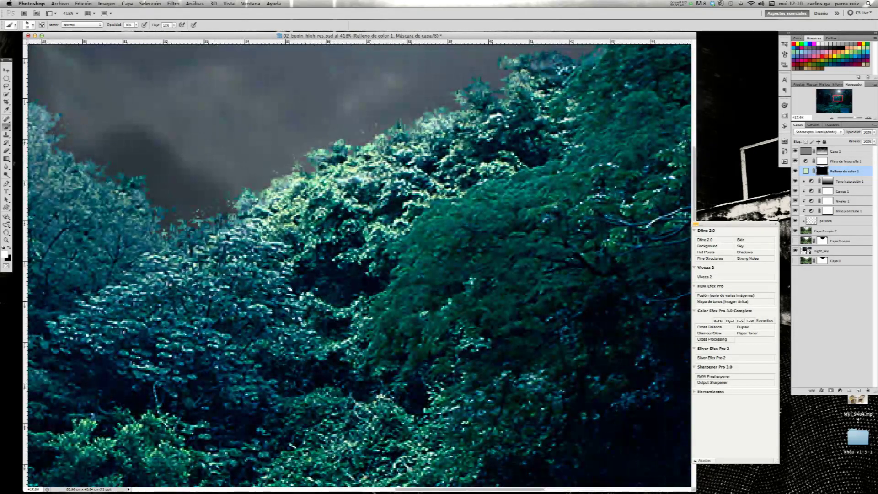
left_click_drag(838, 97, 833, 100)
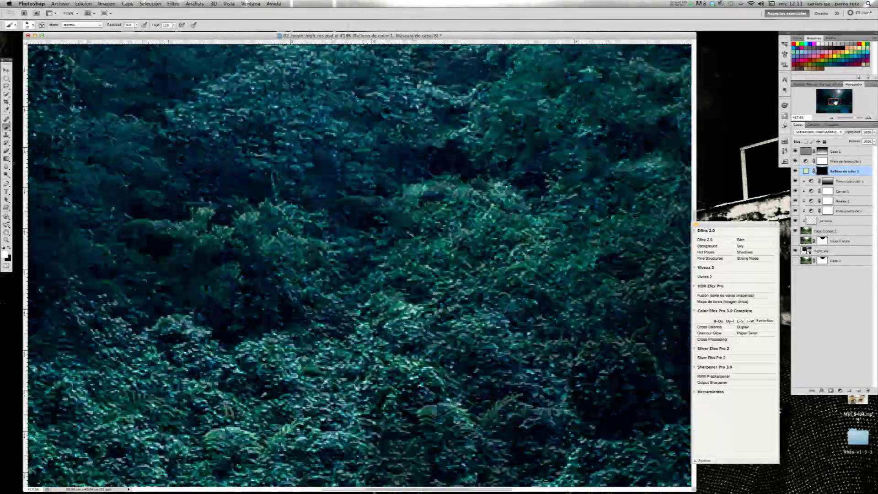
left_click_drag(833, 101, 836, 100)
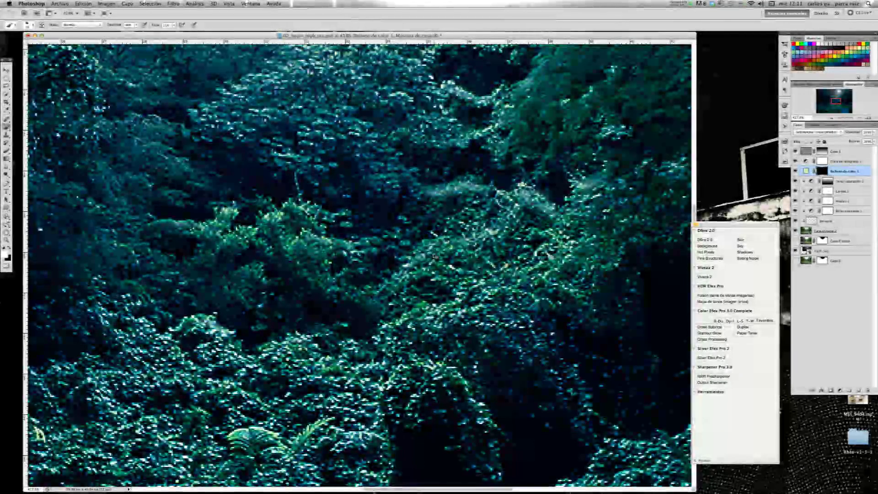
key("super+0")
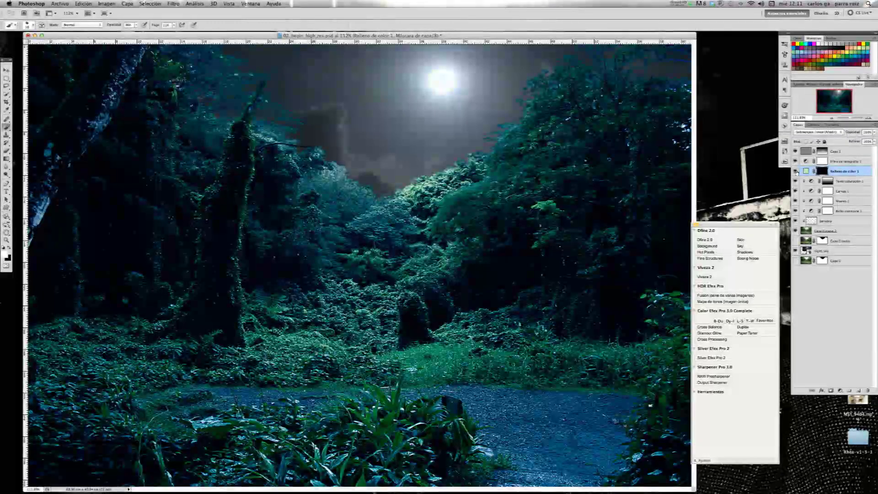
Step: Compare Relleno de color 1 on and off, then fill its mask with black
left_click(795, 171)
left_click(796, 171)
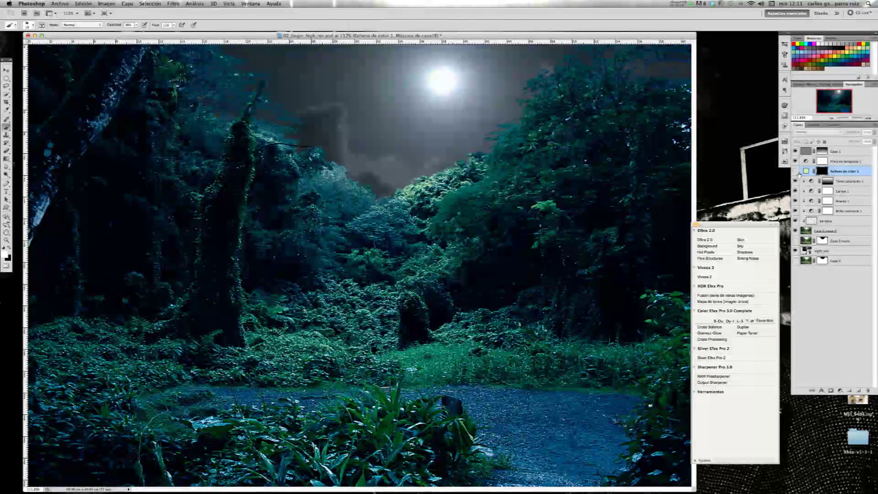
key("ctrl+2")
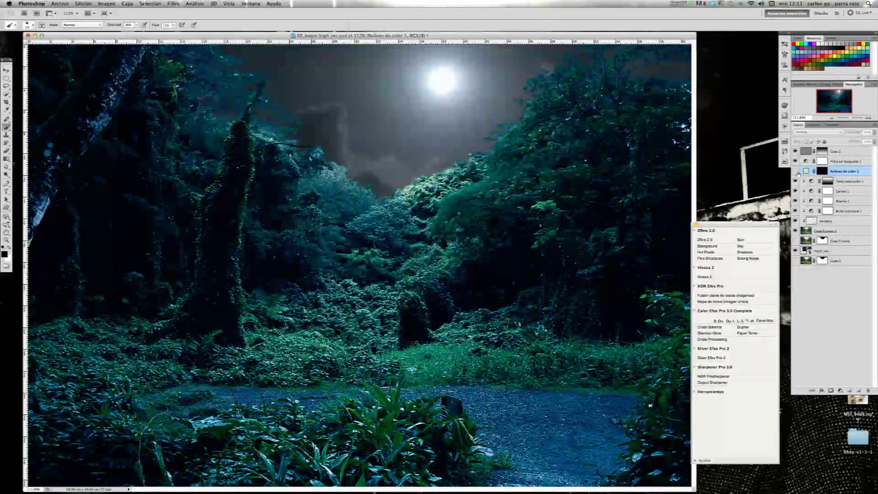
left_click(796, 172)
left_click(797, 172)
left_click(821, 172)
key("x")
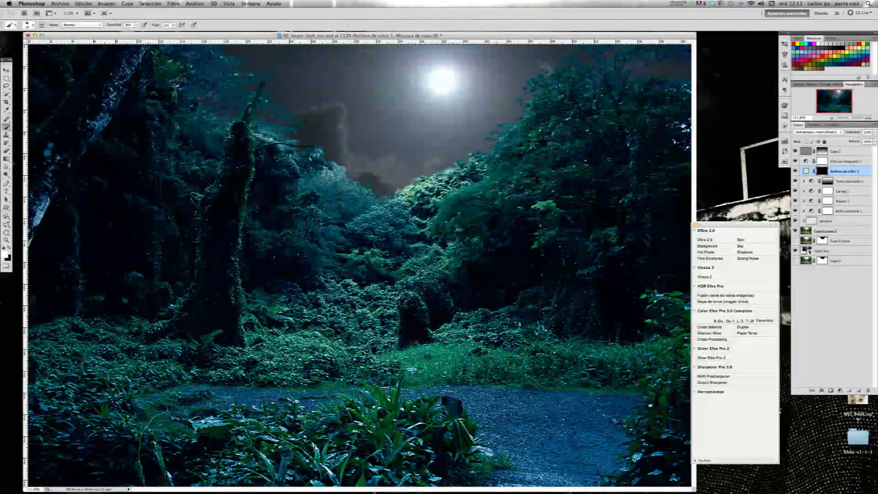
key("alt+BackSpace")
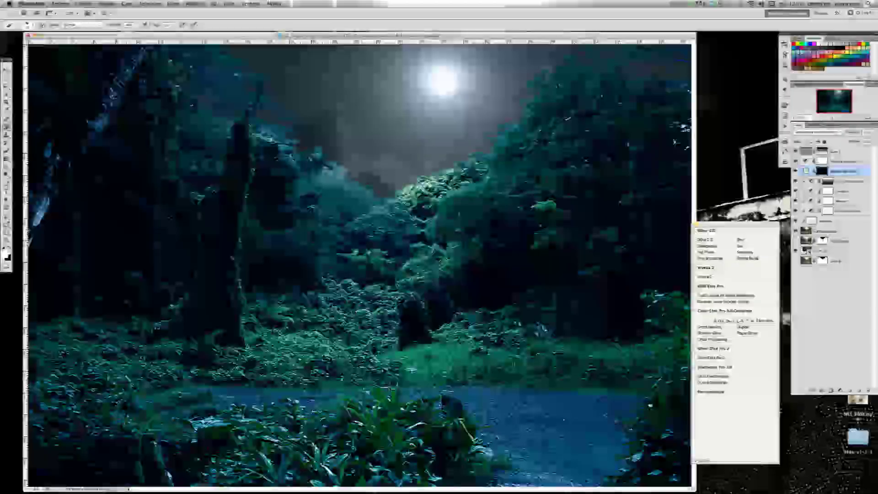
Step: Hide Relleno de color 1 and check the Tono/saturación 1 layer opacity
left_click(796, 171)
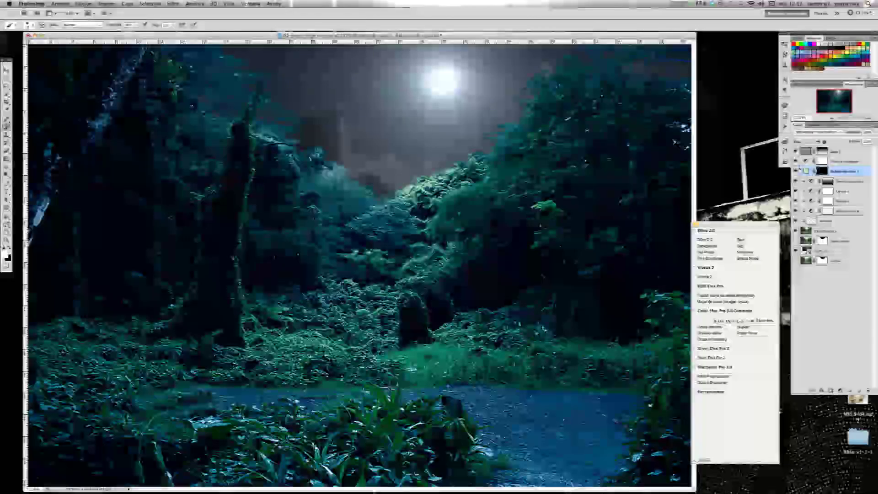
left_click(855, 181)
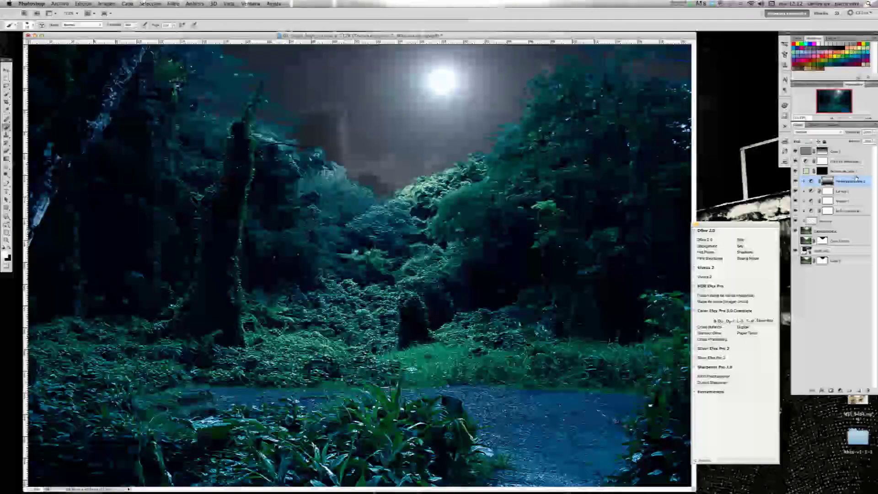
left_click(875, 133)
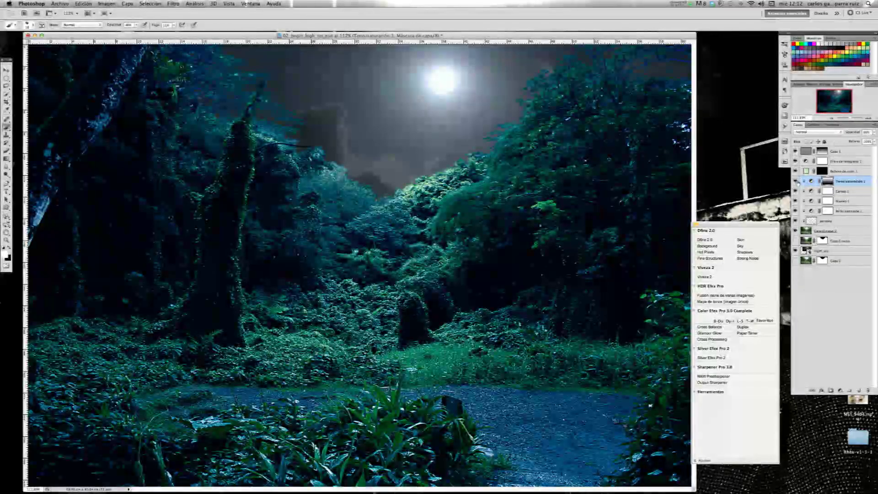
left_click(833, 171)
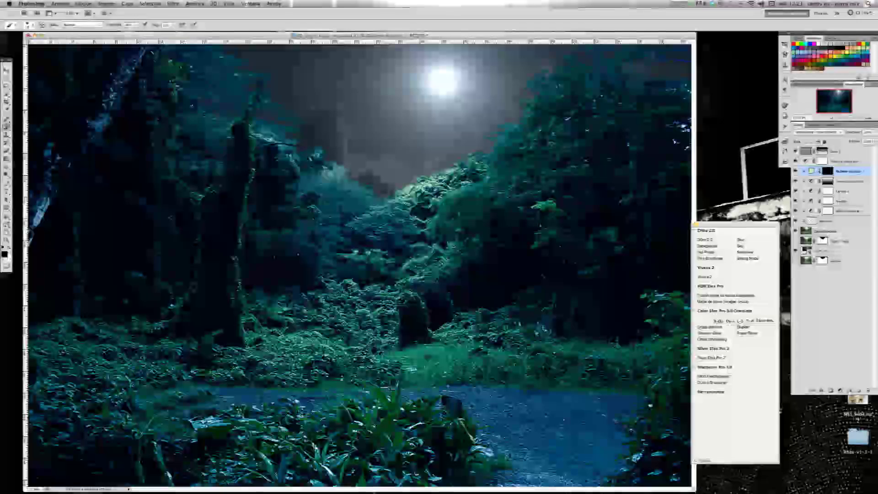
Step: Create a new layer group with an empty layer inside, and name the group Niebla
left_click(849, 391)
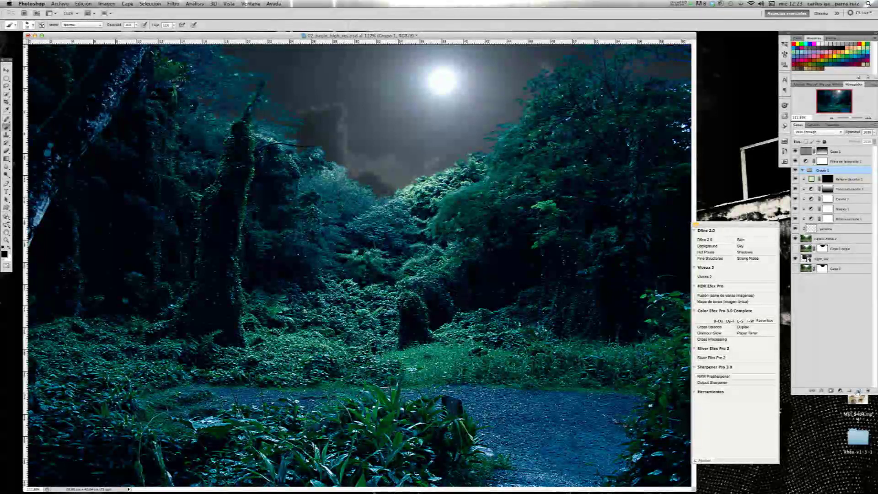
left_click(858, 391)
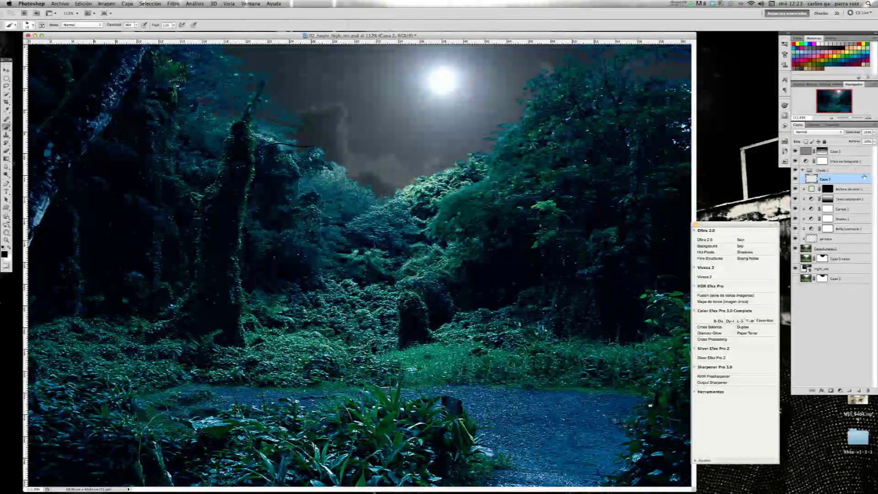
double_click(823, 170)
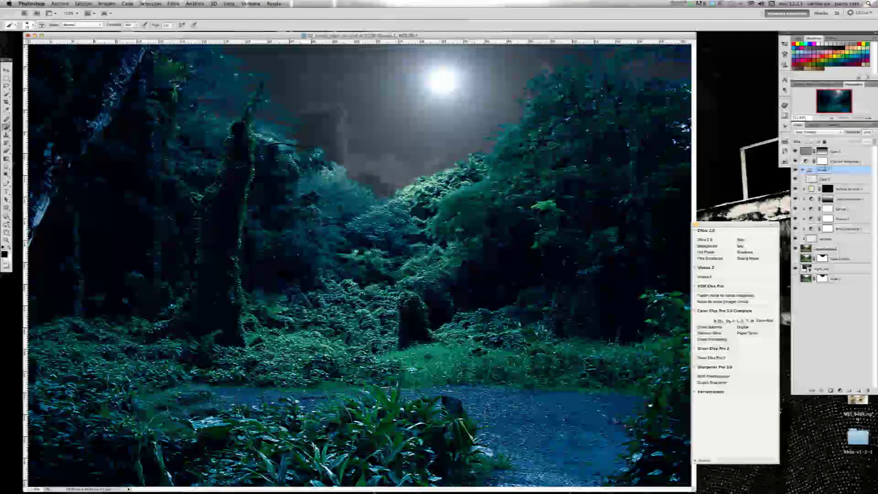
type("oc")
type("la")
key("Return")
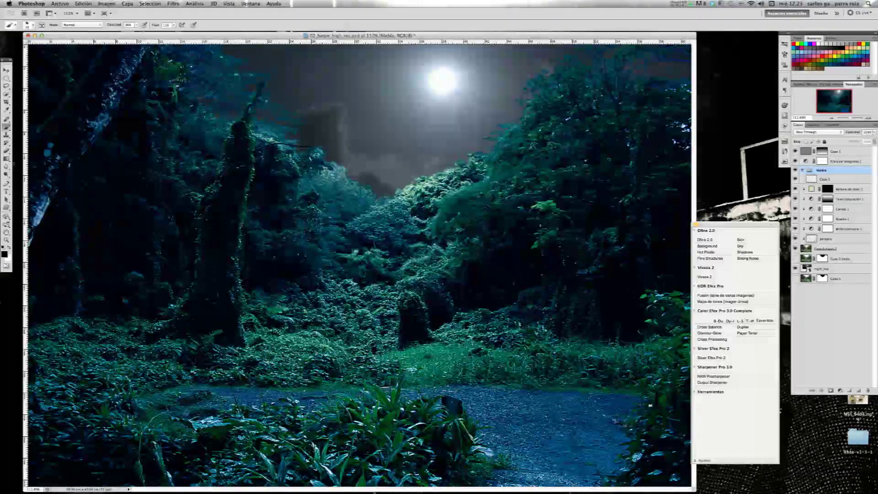
Step: Name the new layer inside the group Niebla as well
left_click(841, 180)
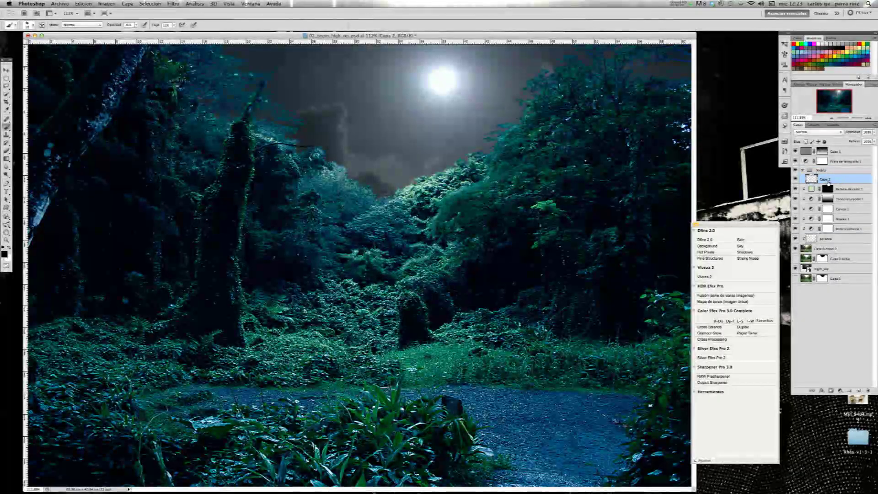
double_click(825, 179)
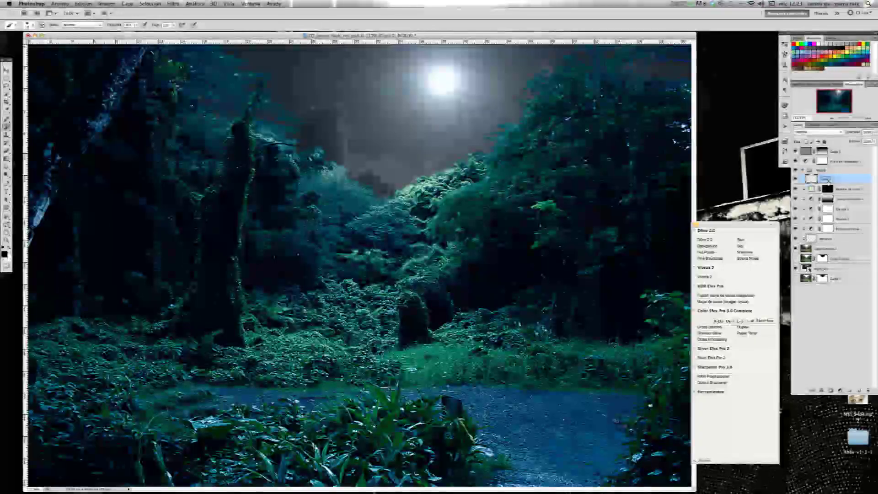
type("iebla")
key("Return")
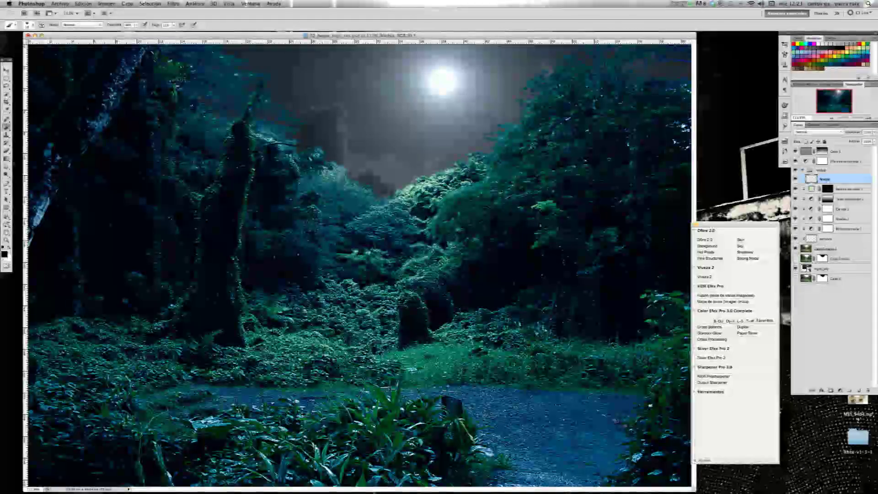
left_click_drag(10, 80, 25, 84)
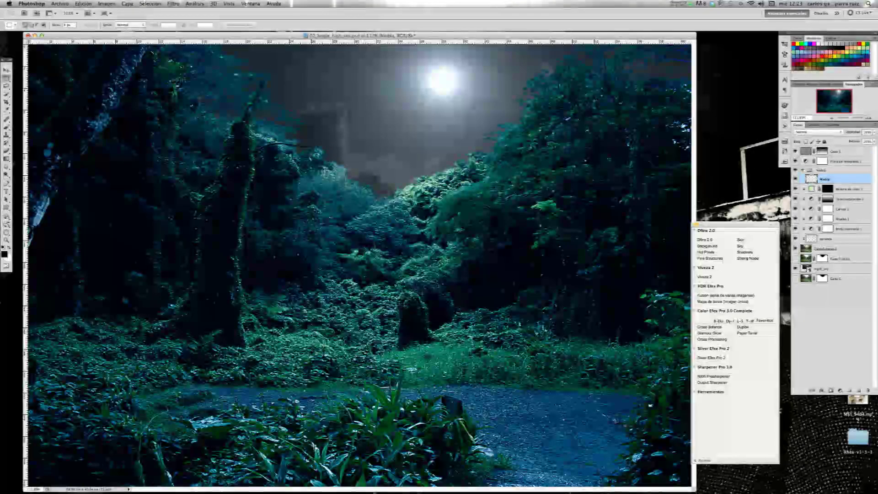
Step: Select the lower image area below the horizon and render Nubes clouds into it
left_click(832, 119)
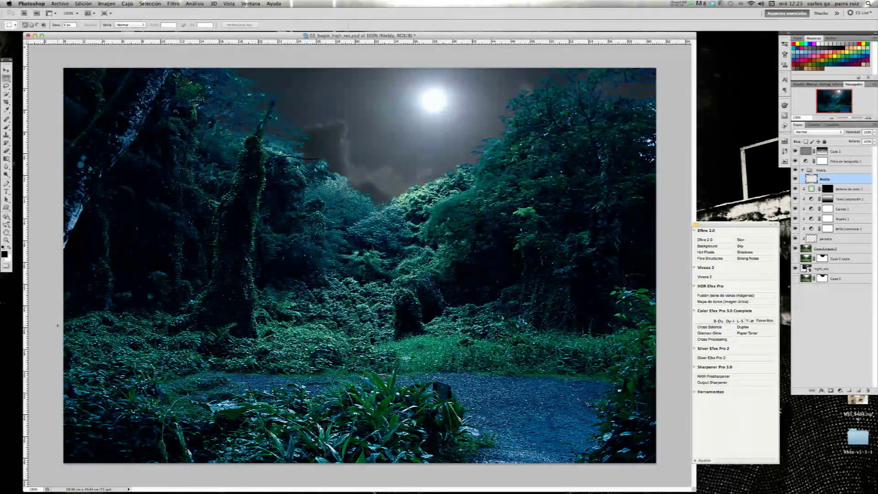
left_click_drag(58, 326, 148, 329)
left_click_drag(338, 370, 668, 471)
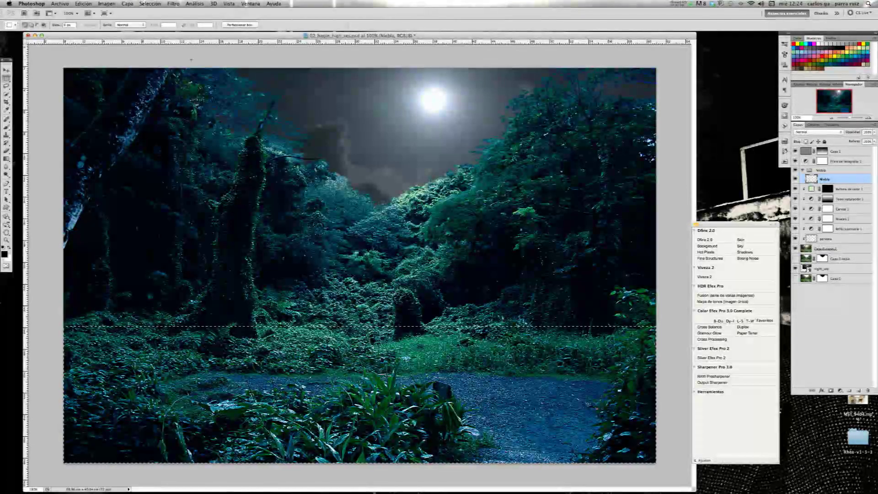
left_click(174, 4)
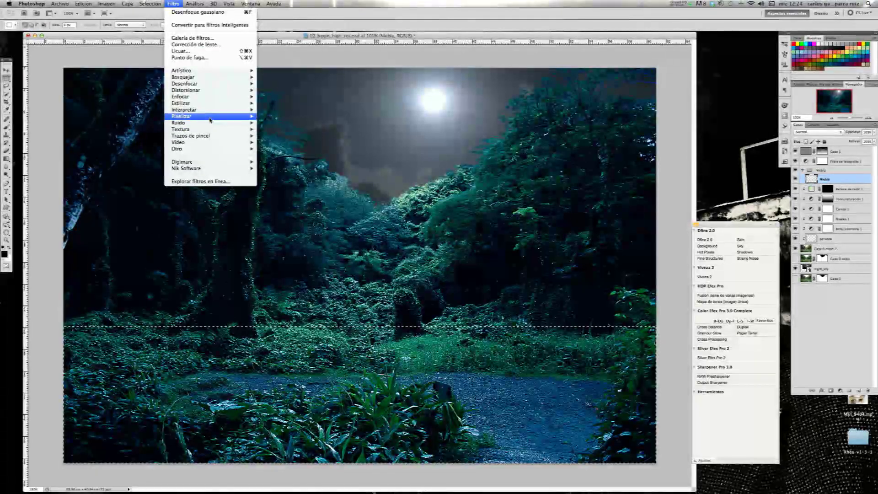
mouse_move(205, 109)
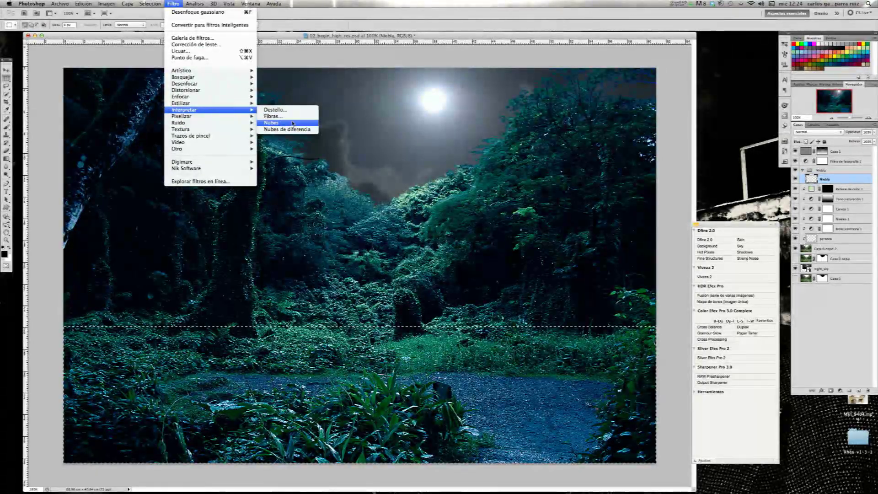
left_click(292, 124)
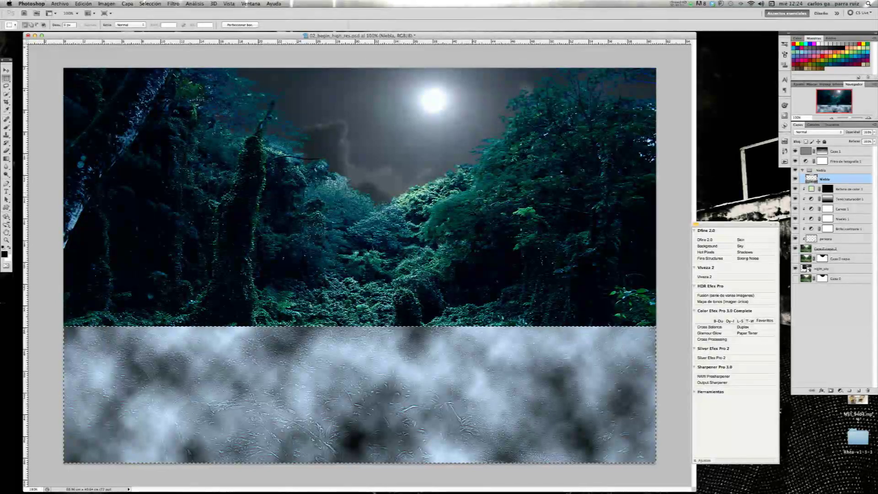
Step: Split Niebla's 'Esta capa' black blend-if slider rightward to drop the dark cloud tones
key("ctrl+d")
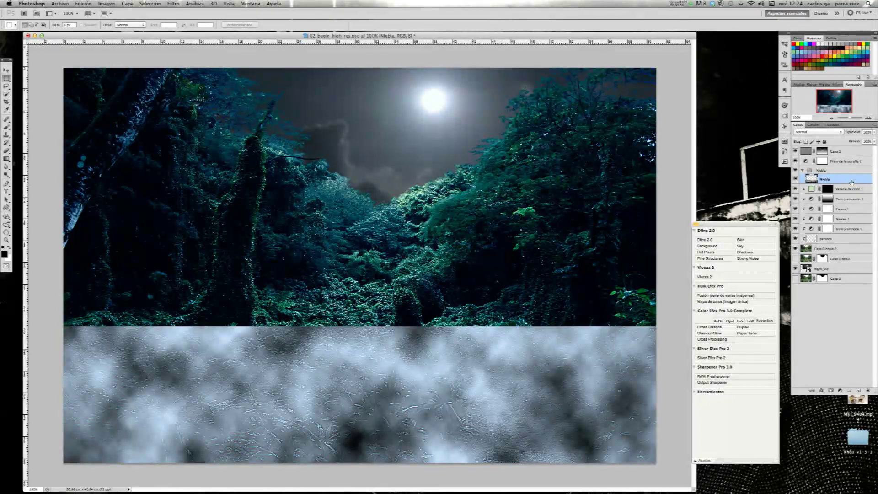
double_click(852, 182)
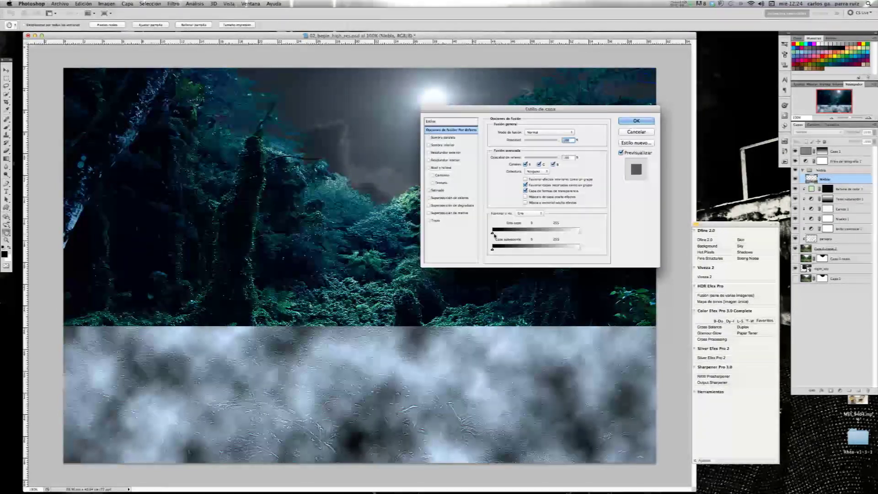
key("alt")
left_click_drag(493, 234, 681, 236)
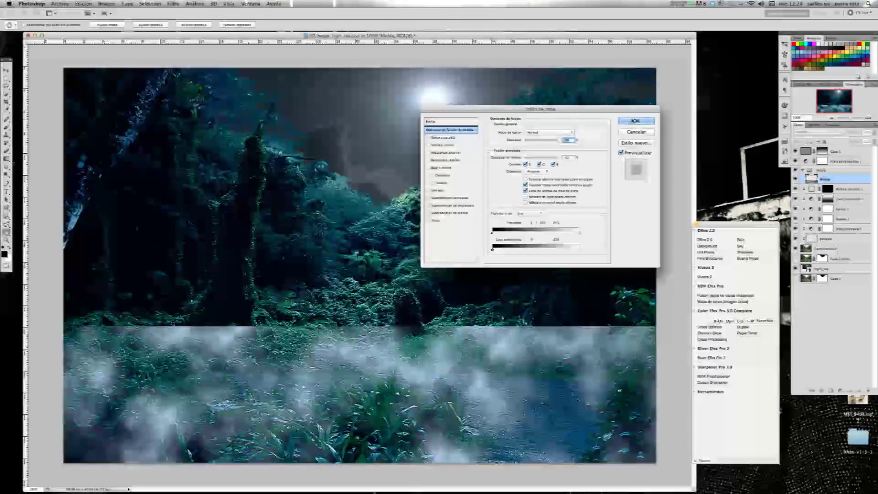
left_click(632, 120)
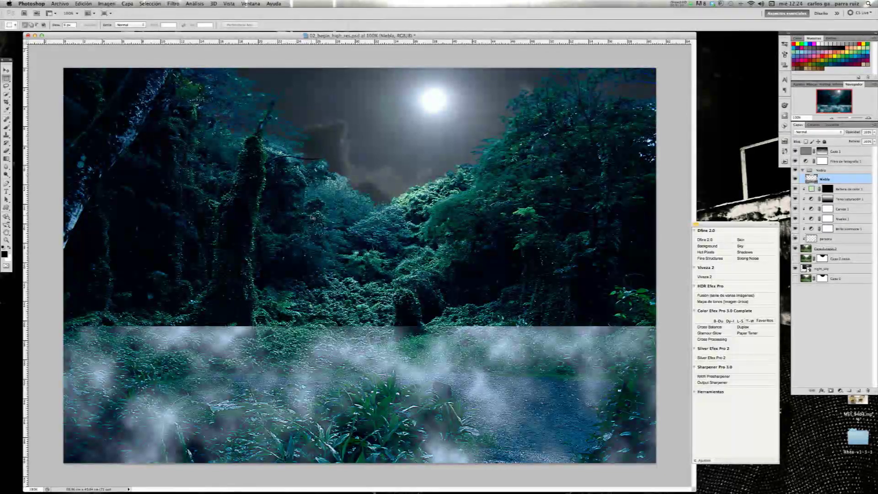
Step: Distort the fog band into a trapezoid, full width at the bottom and narrowing toward the horizon
left_click(86, 4)
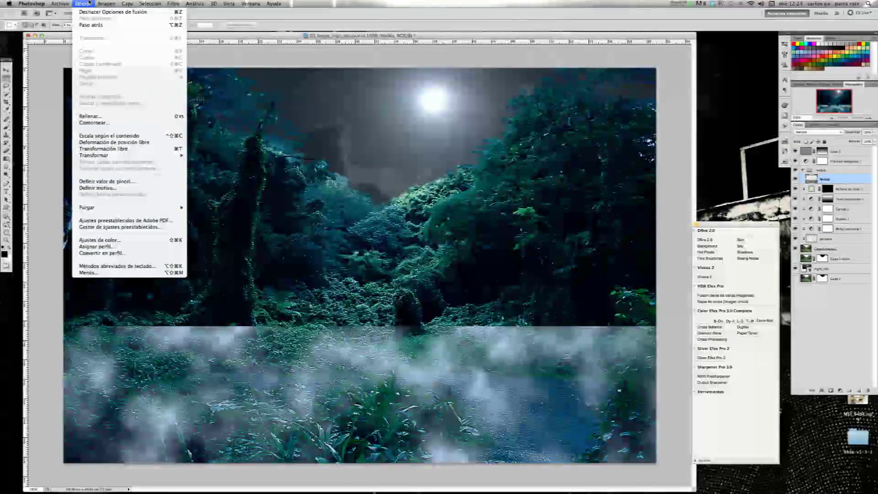
mouse_move(94, 156)
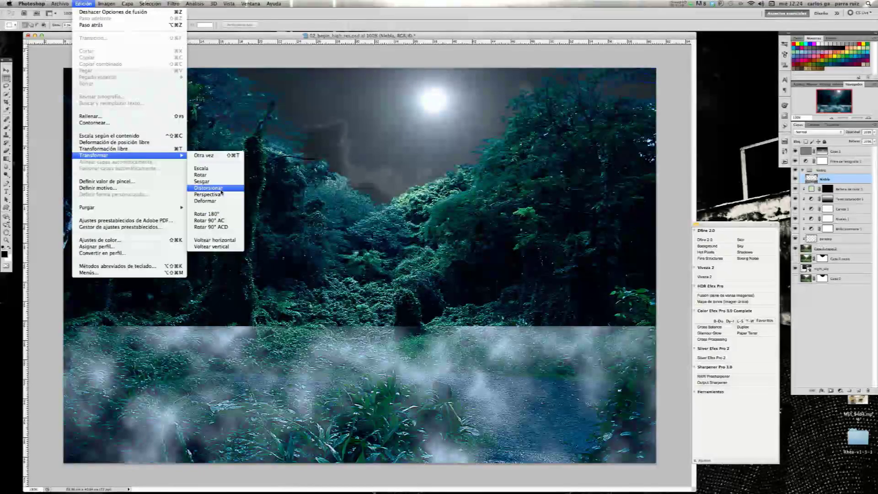
left_click(222, 190)
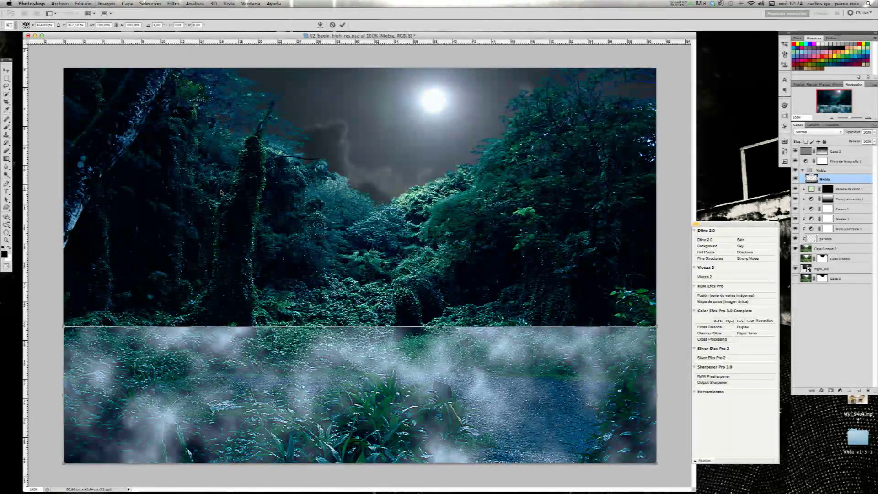
key("ctrl+minus")
key("ctrl+minus")
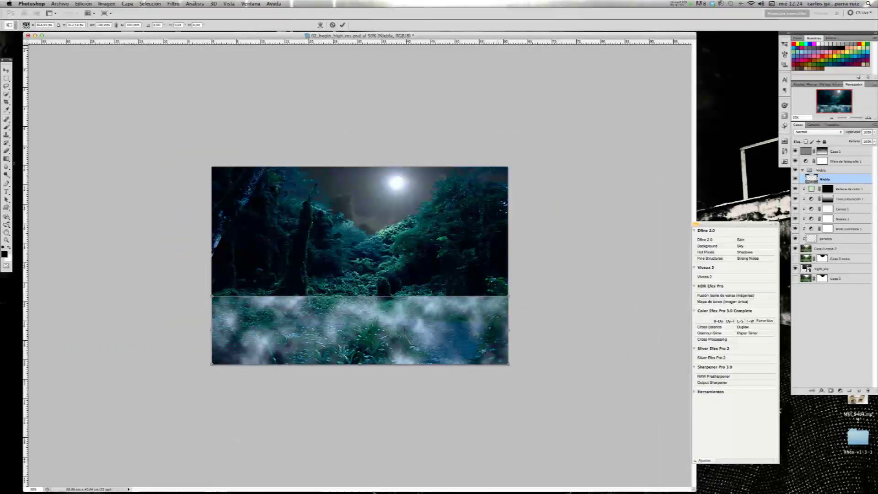
left_click_drag(509, 331, 462, 332)
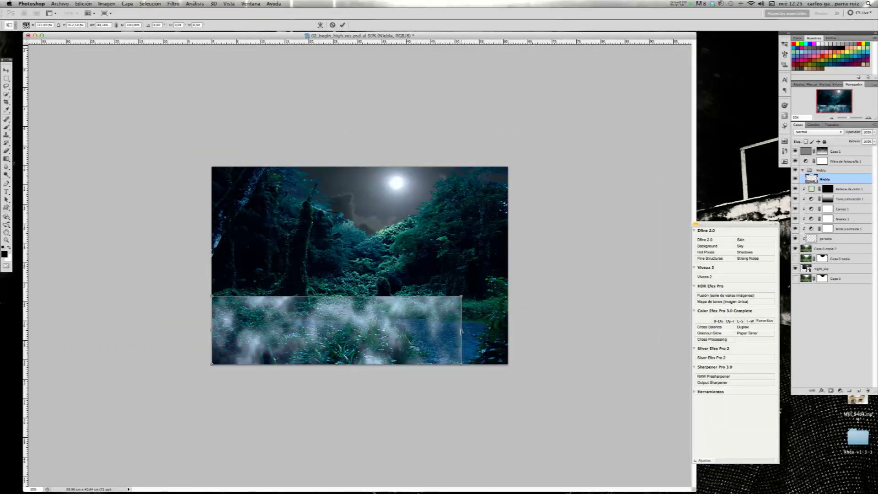
left_click_drag(218, 333, 253, 330)
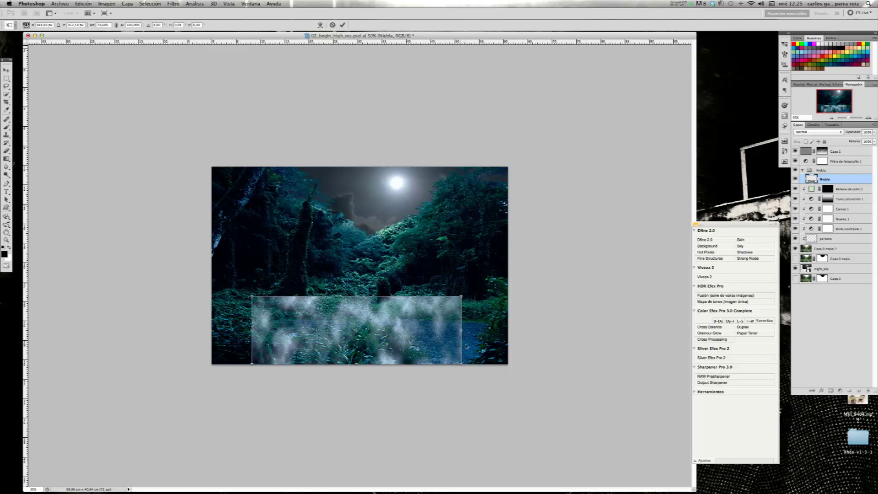
left_click_drag(462, 366, 492, 366)
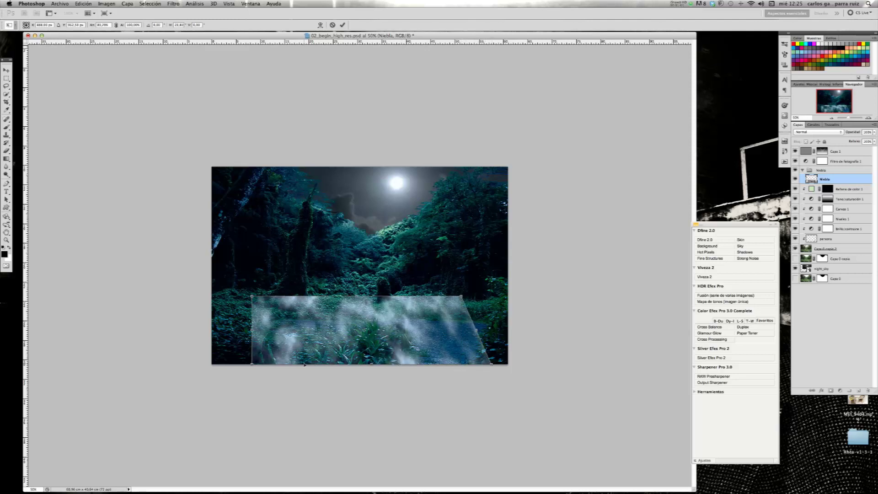
left_click_drag(252, 365, 213, 366)
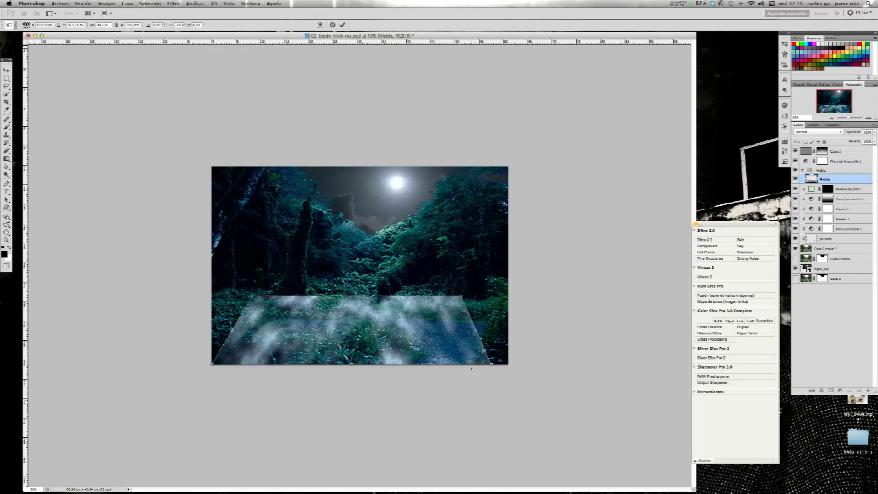
left_click_drag(492, 365, 508, 365)
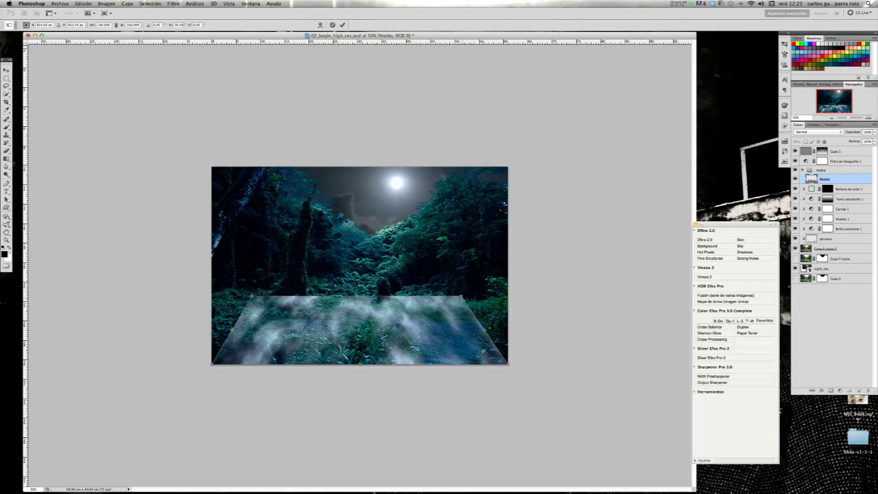
left_click_drag(357, 297, 357, 299)
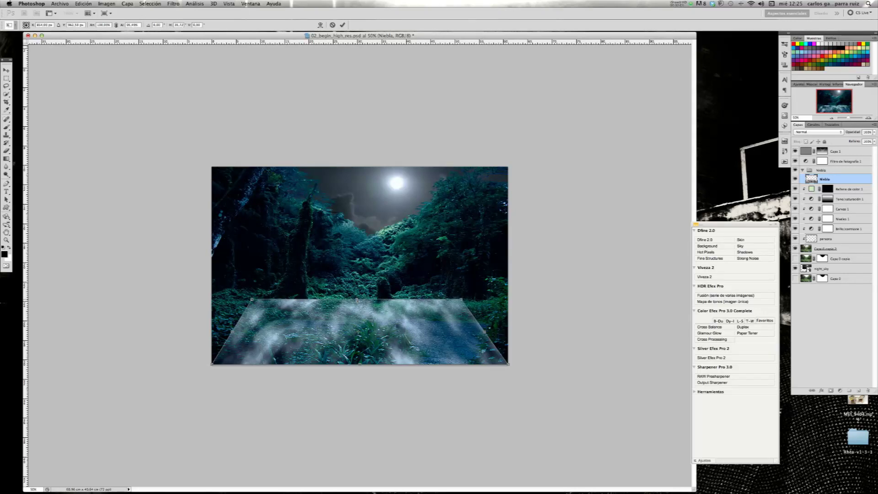
left_click_drag(461, 299, 465, 300)
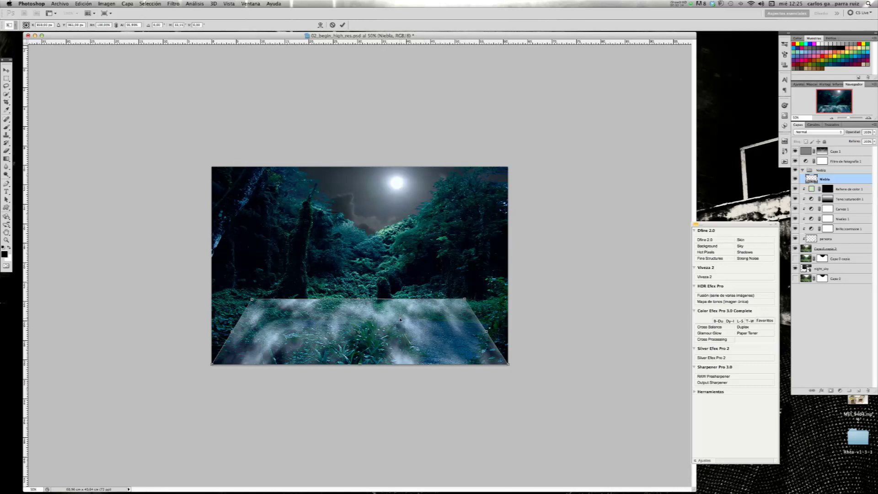
left_click(342, 25)
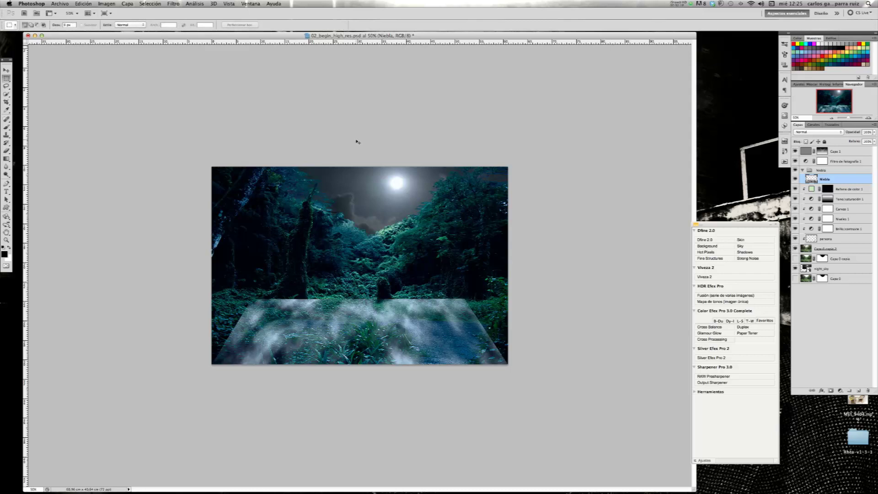
Step: Stretch the fog layer to 1000% width with proportions unlinked, and commit
key("ctrl+t")
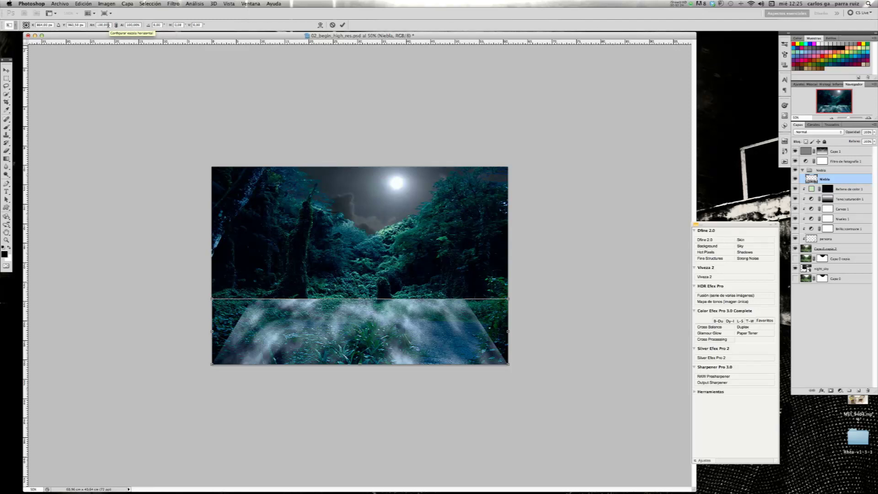
left_click(102, 24)
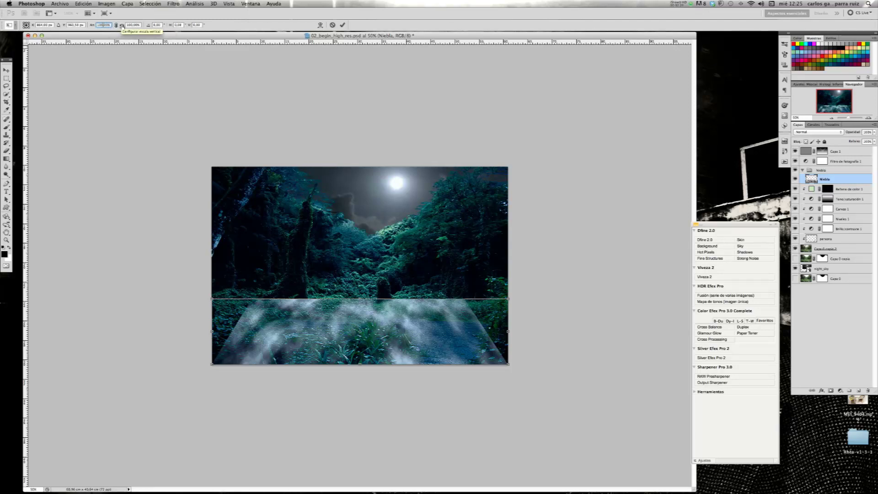
left_click(122, 26)
type("1000")
key("Return")
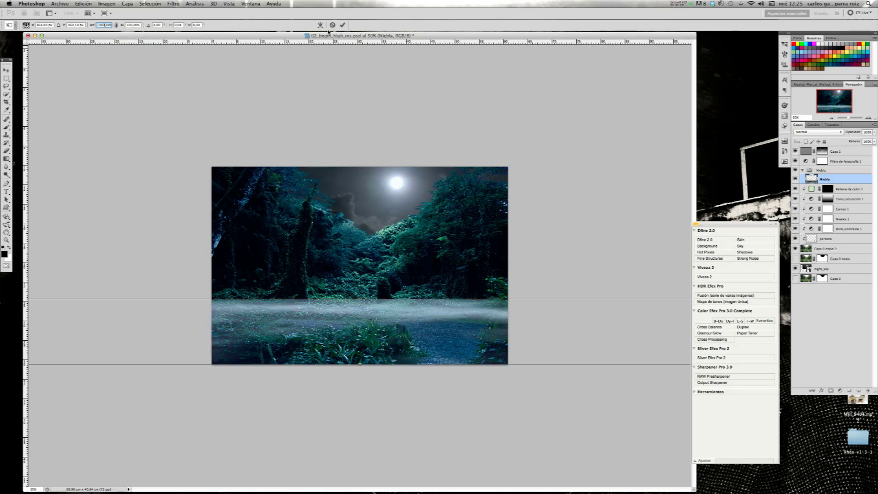
left_click(342, 25)
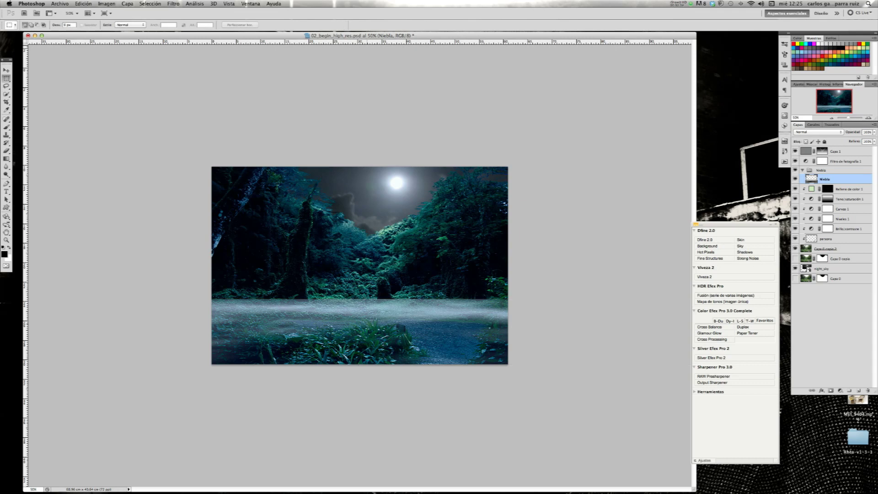
Step: Nudge the Niebla fog layer down, then slide it sideways until a dense haze band covers the lower clearing
key("v")
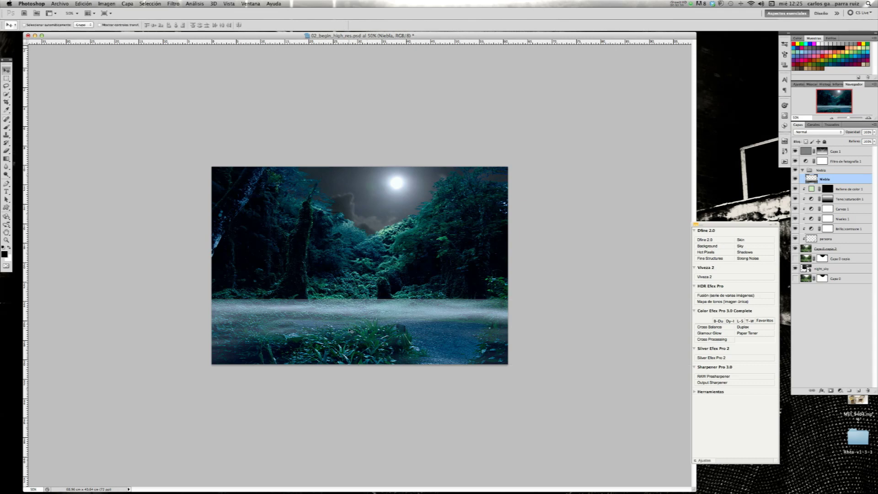
key("Down")
key("Down")
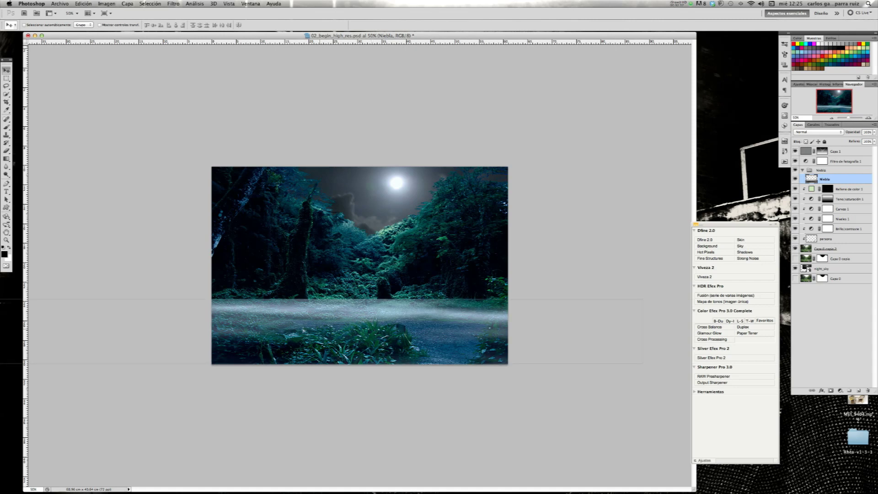
key("Down")
key("Down")
mouse_move(387, 328)
left_mouse_down()
mouse_move(293, 326)
mouse_move(332, 327)
left_mouse_up()
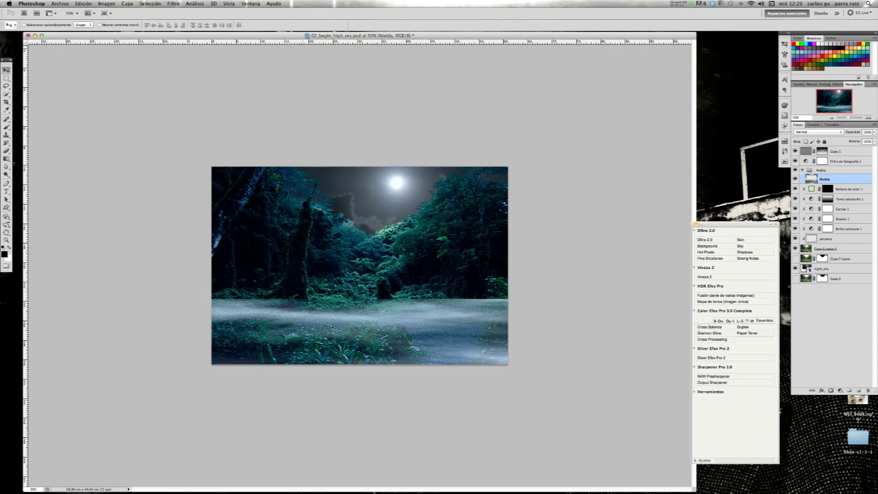
mouse_move(400, 329)
left_mouse_down()
mouse_move(391, 320)
mouse_move(439, 321)
left_mouse_up()
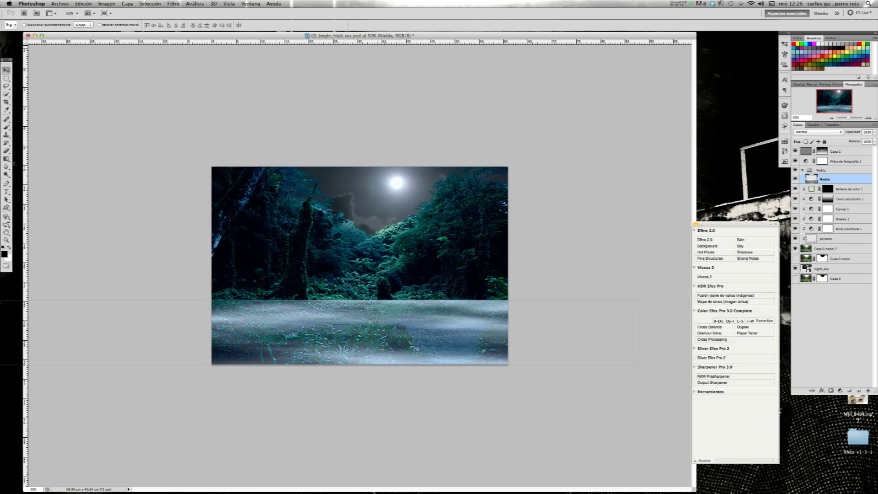
left_click_drag(355, 321, 338, 322)
left_click_drag(414, 317, 402, 320)
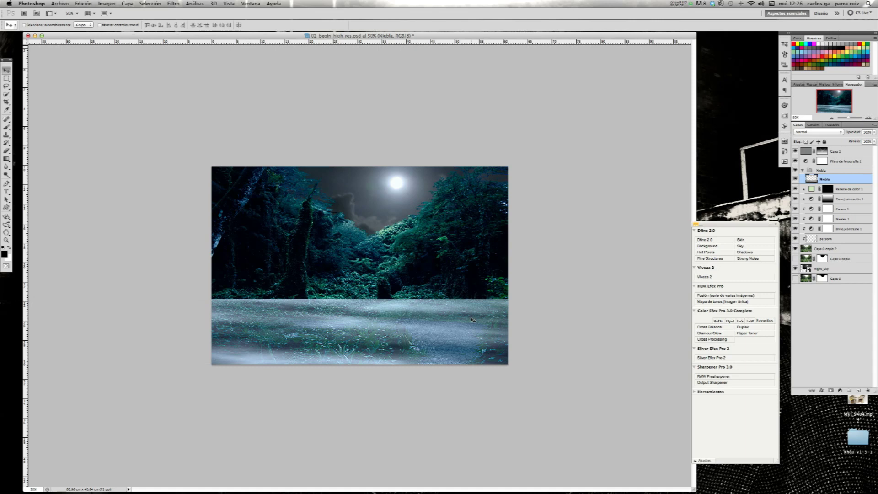
left_click_drag(333, 317, 280, 317)
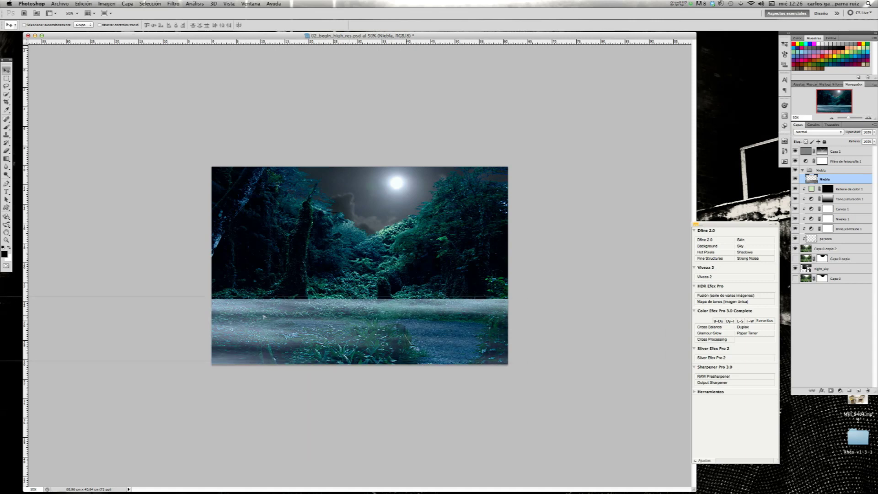
mouse_move(280, 317)
left_mouse_down()
mouse_move(645, 324)
mouse_move(196, 327)
left_mouse_up()
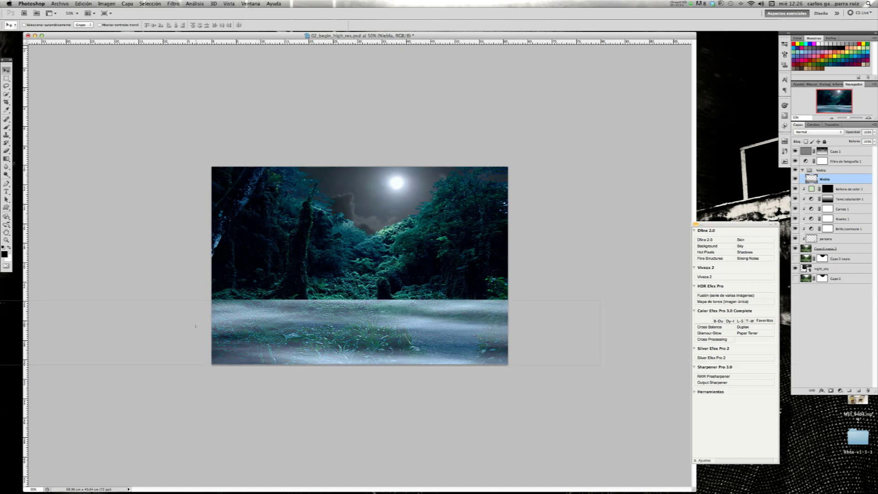